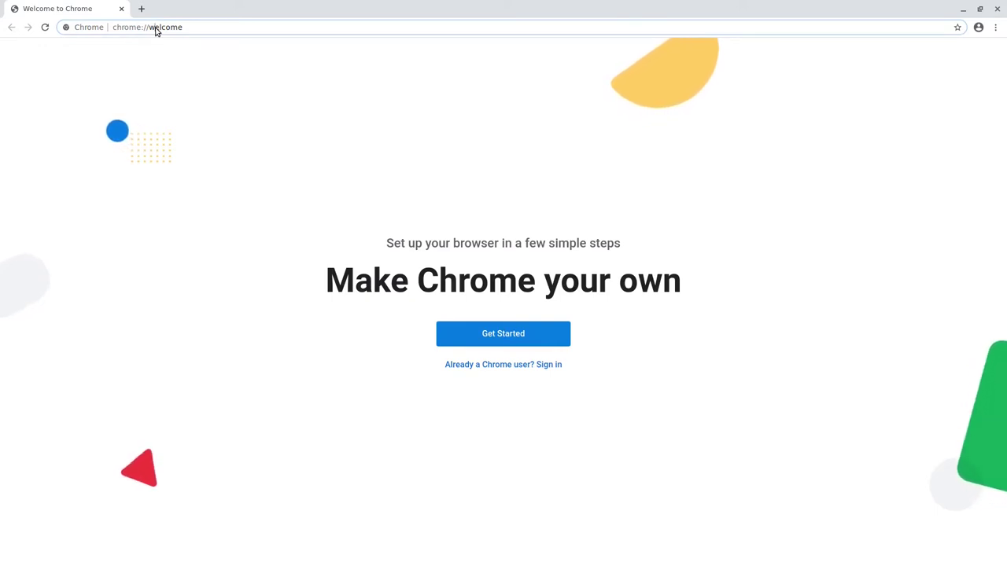
Search Google for '321 backups', switch results to English and zoom the page to 125%
left_click(156, 30)
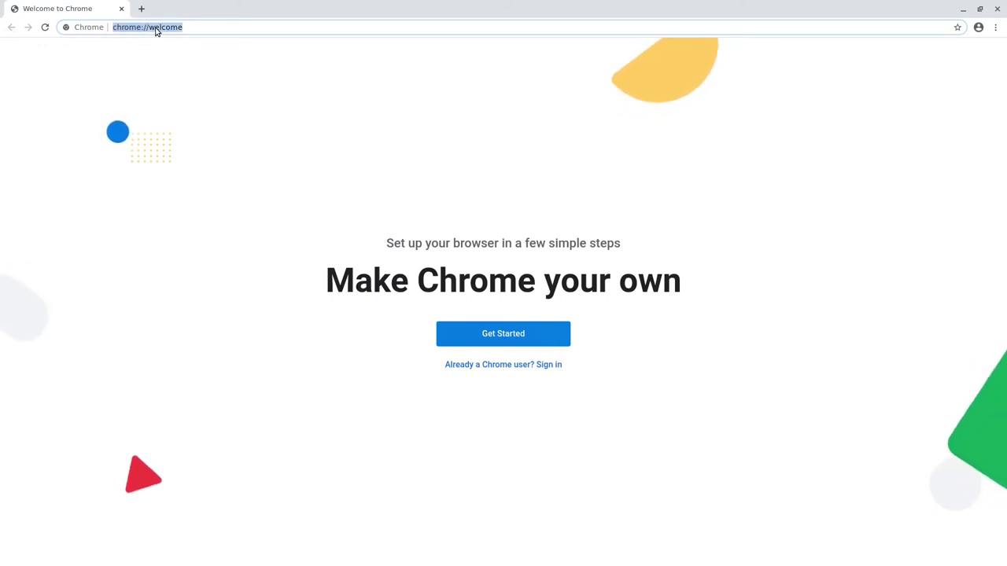
type("321")
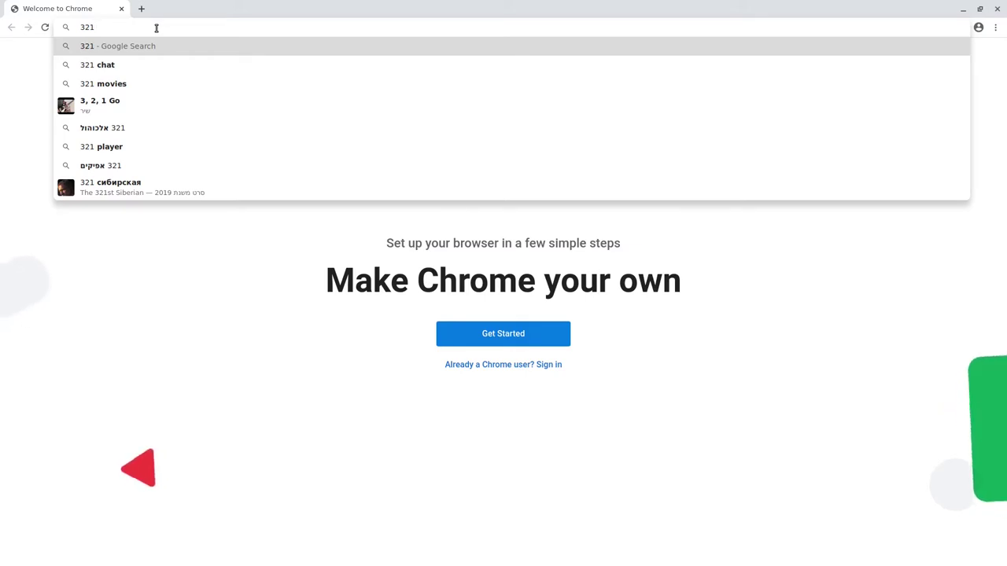
type("backups")
key("Return")
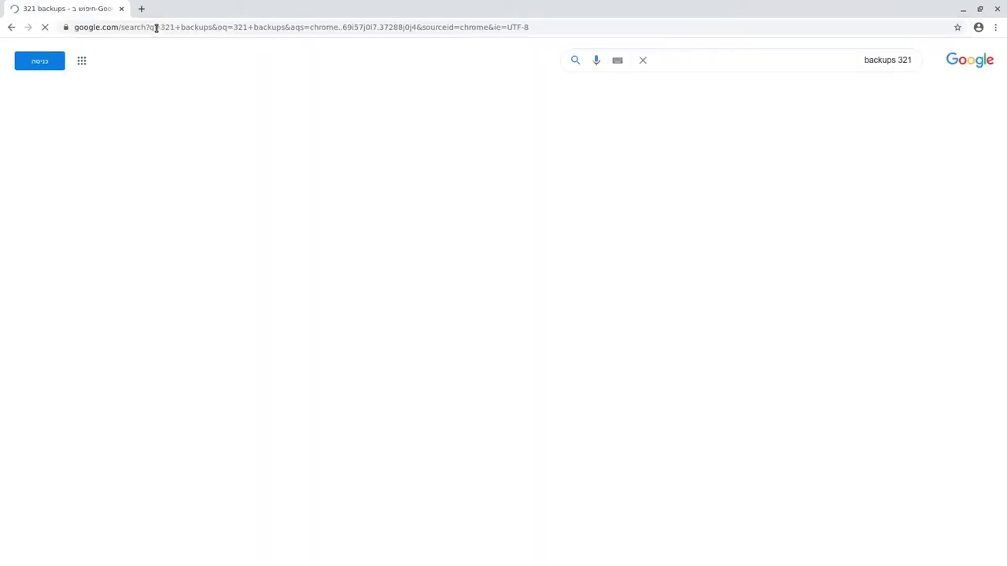
left_click(55, 147)
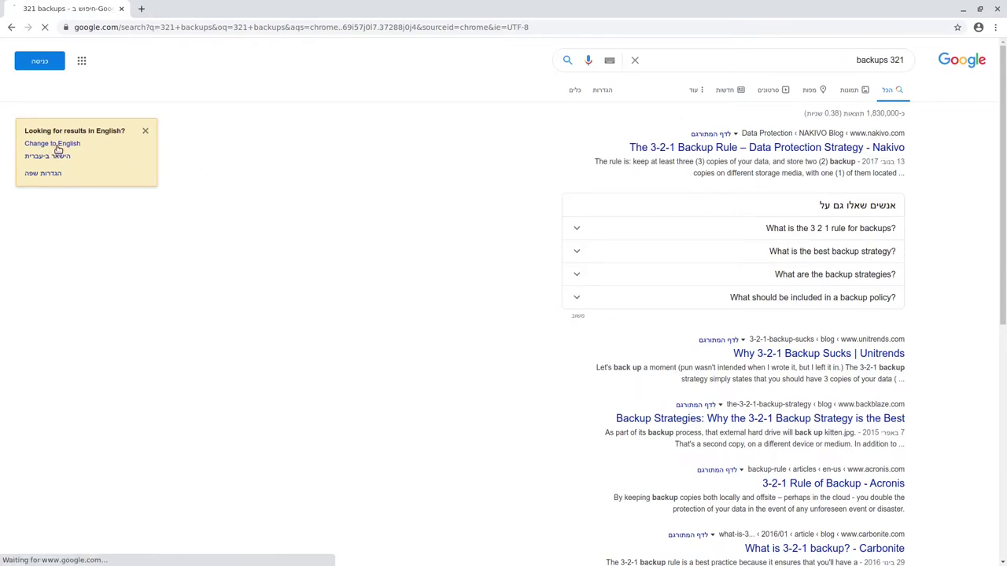
key("ctrl+plus")
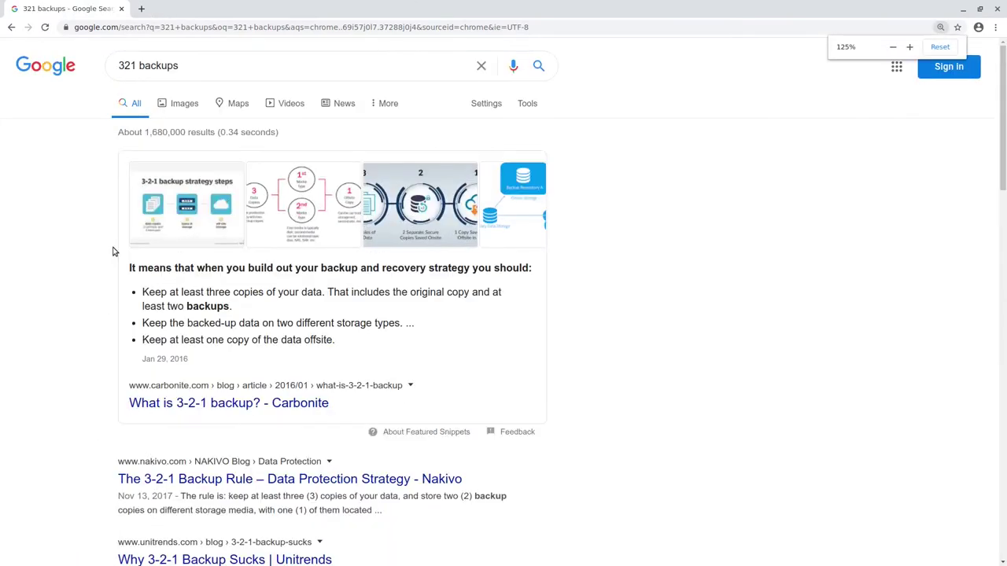
Search 'wordpress backup plugins' in a new tab, then return to the 321 backups results
key("ctrl+t")
type("wordpress pl")
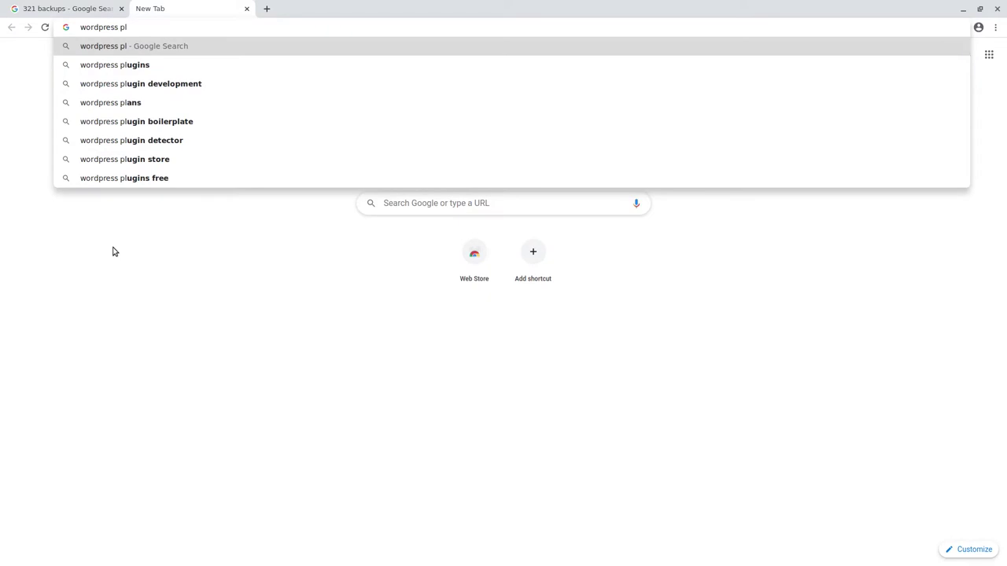
key("BackSpace")
key("BackSpace")
type("backup plugins")
key("Return")
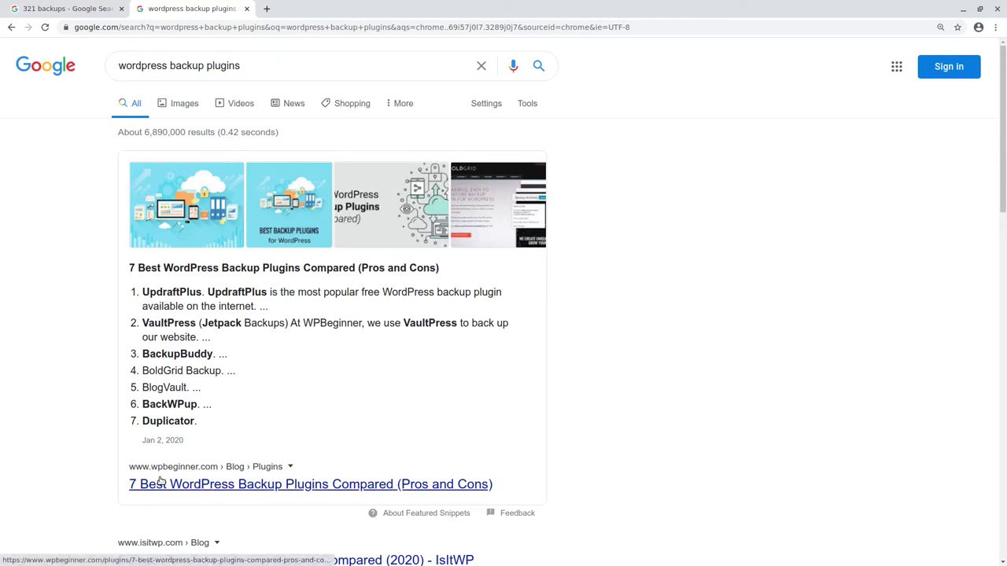
key("ctrl+shift+Tab")
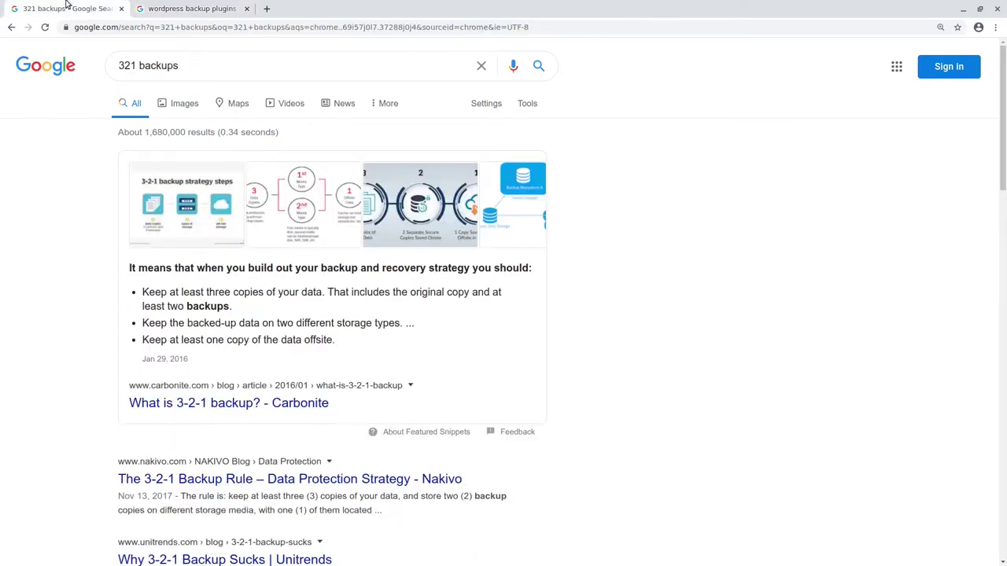
Open Carbonite's 'What is 3-2-1 backup?' article and scroll down to its three numbered rules
left_click(189, 401)
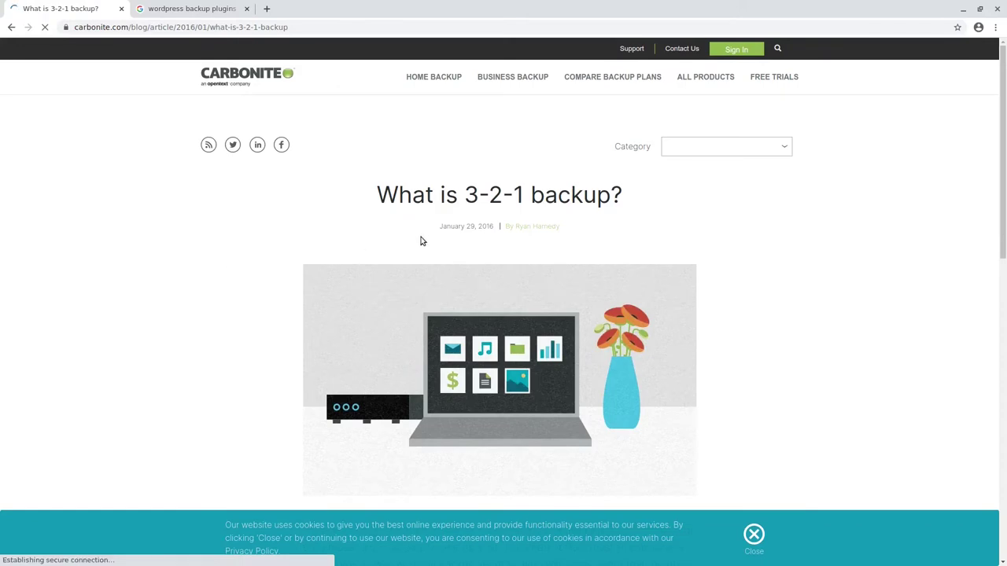
scroll(405, 220, "down", 3)
scroll(402, 212, "down", 4)
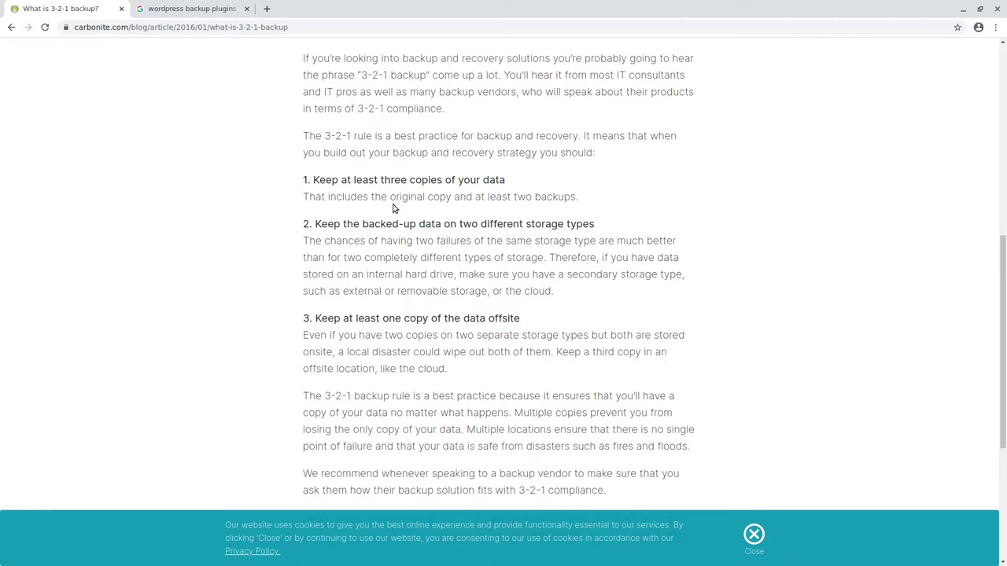
Close the cookie banner covering the bottom of the Carbonite 3-2-1 article
scroll(397, 203, "up", 6)
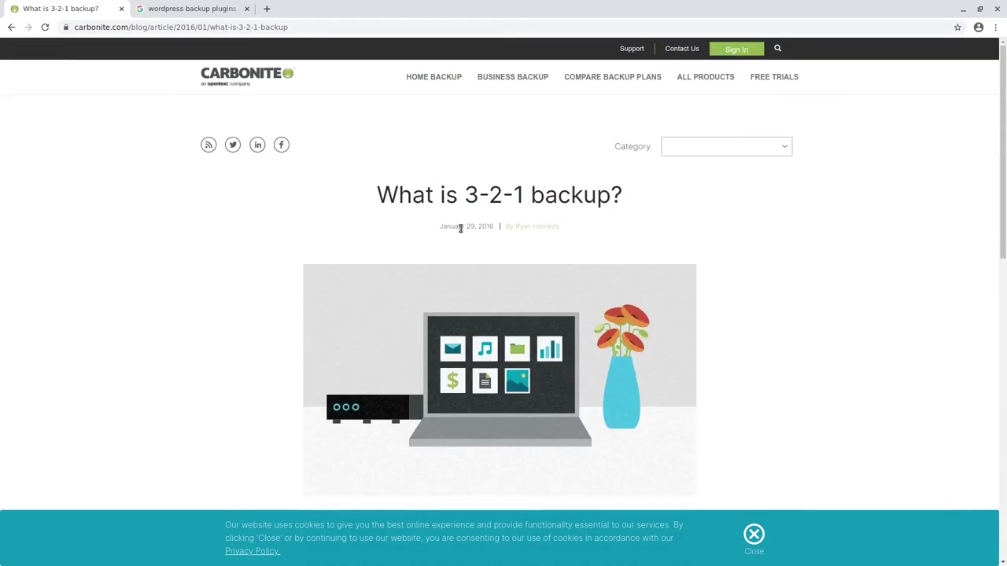
scroll(475, 239, "down", 2)
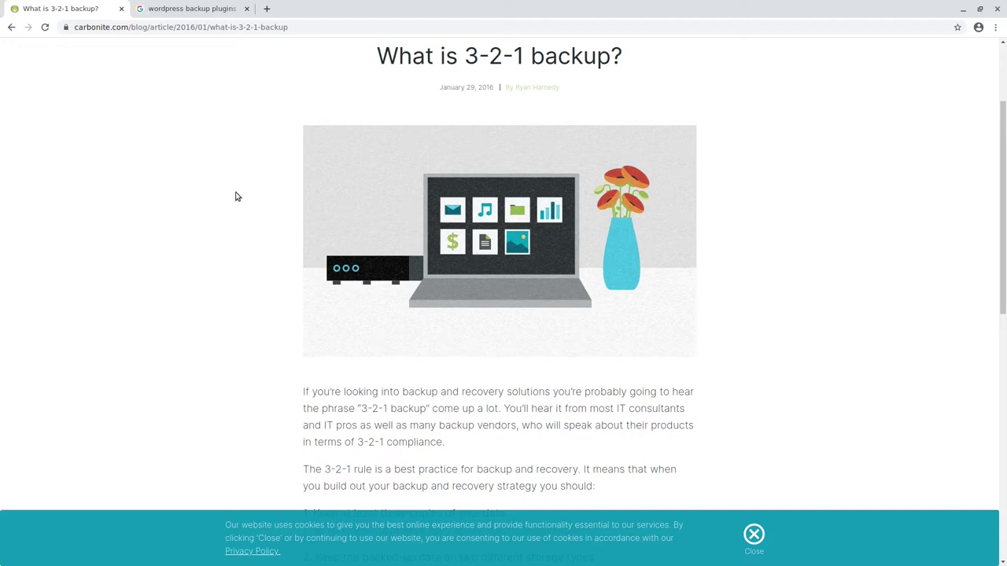
scroll(235, 196, "down", 3)
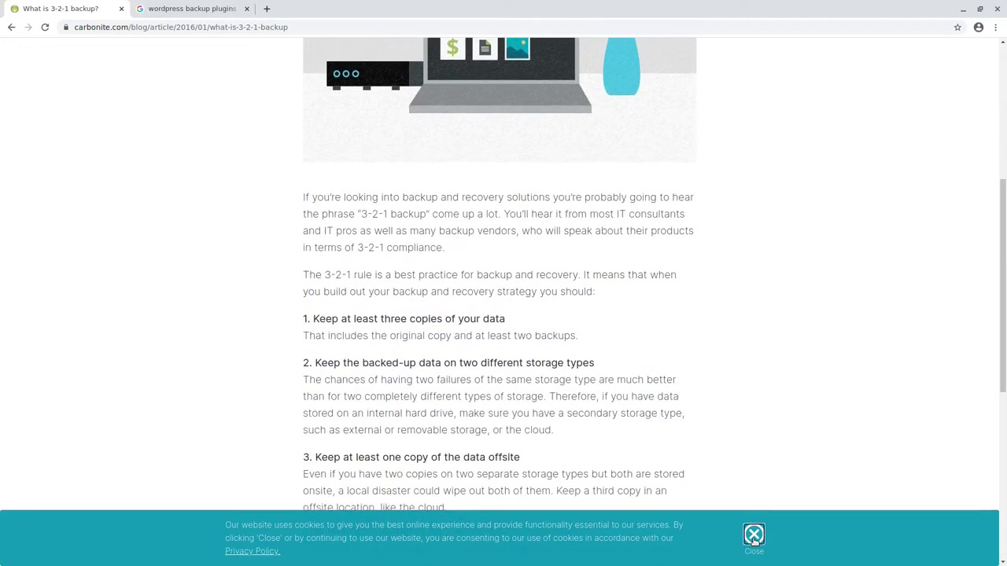
left_click(754, 535)
scroll(499, 416, "down", 3)
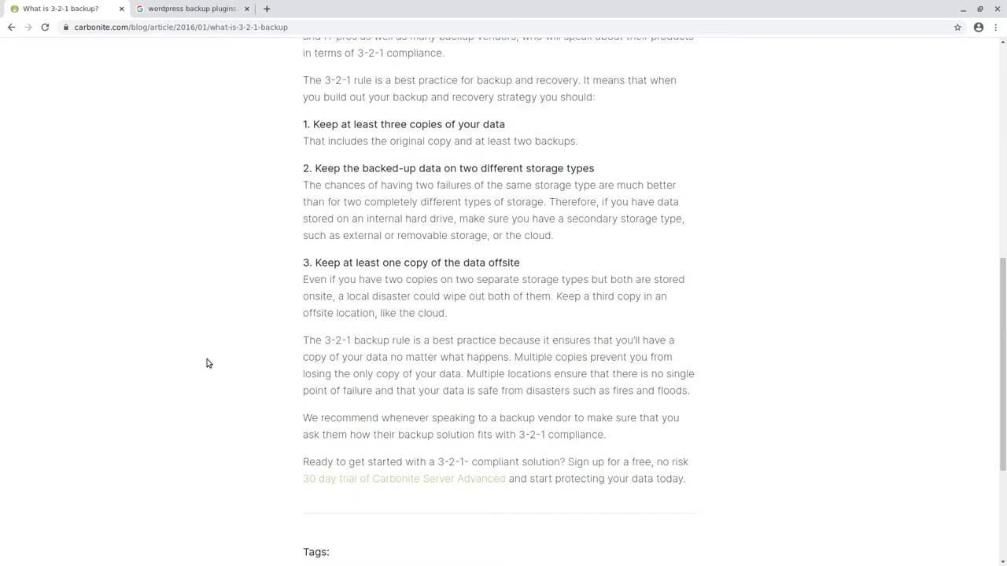
scroll(360, 198, "up", 5)
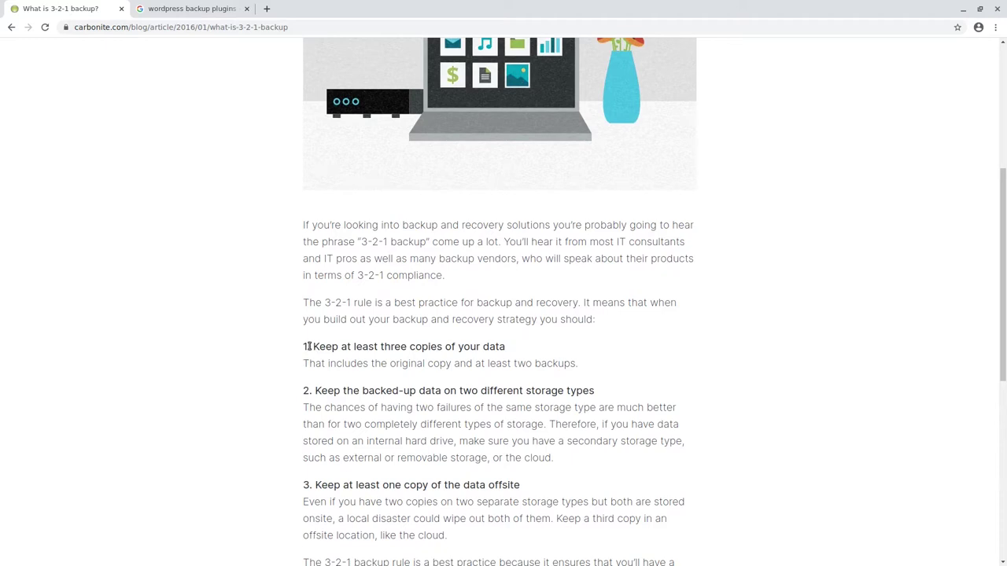
scroll(621, 333, "up", 4)
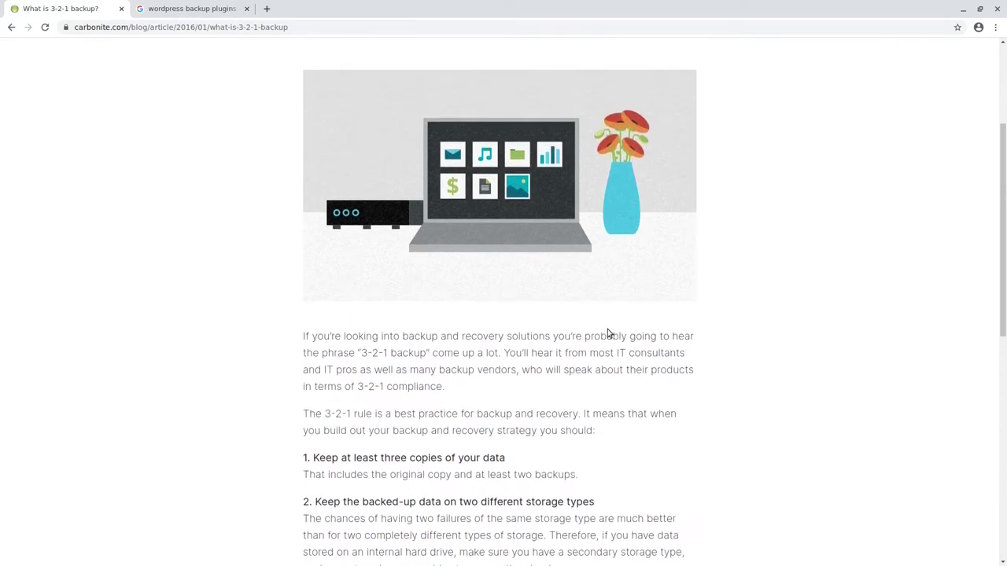
scroll(594, 329, "down", 5)
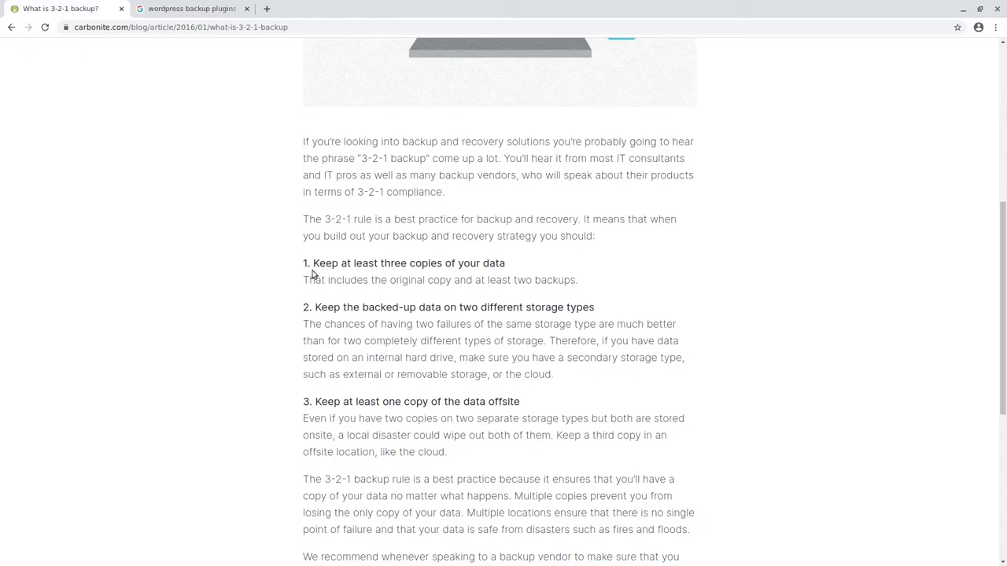
Select rule 1, 'Keep at least three copies of your data', through 'at least two backups.'
left_click_drag(308, 264, 614, 285)
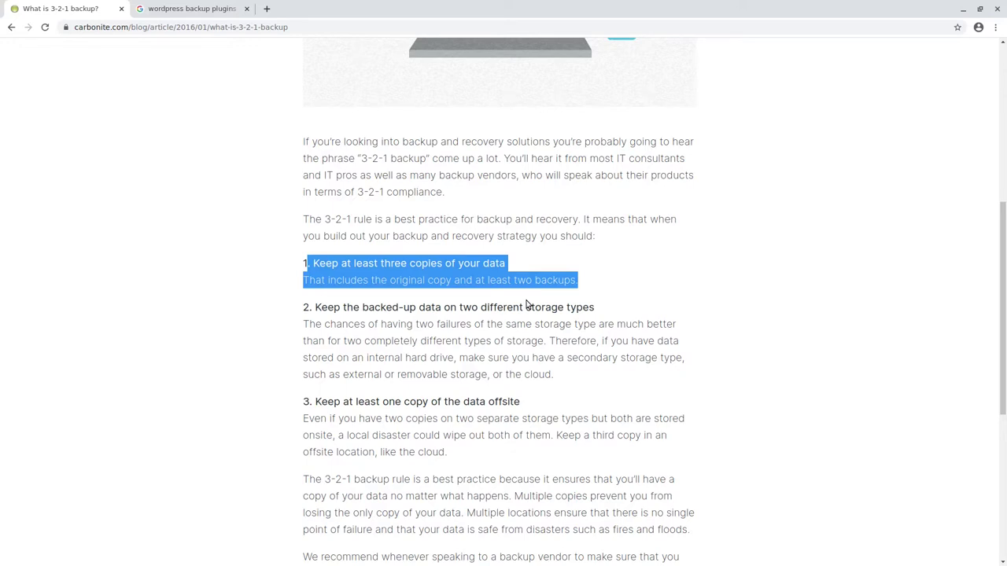
scroll(330, 342, "down", 2)
Select from '3. Keep at least one copy of the data offsite' through '...fires and floods.'
left_click_drag(303, 319, 727, 452)
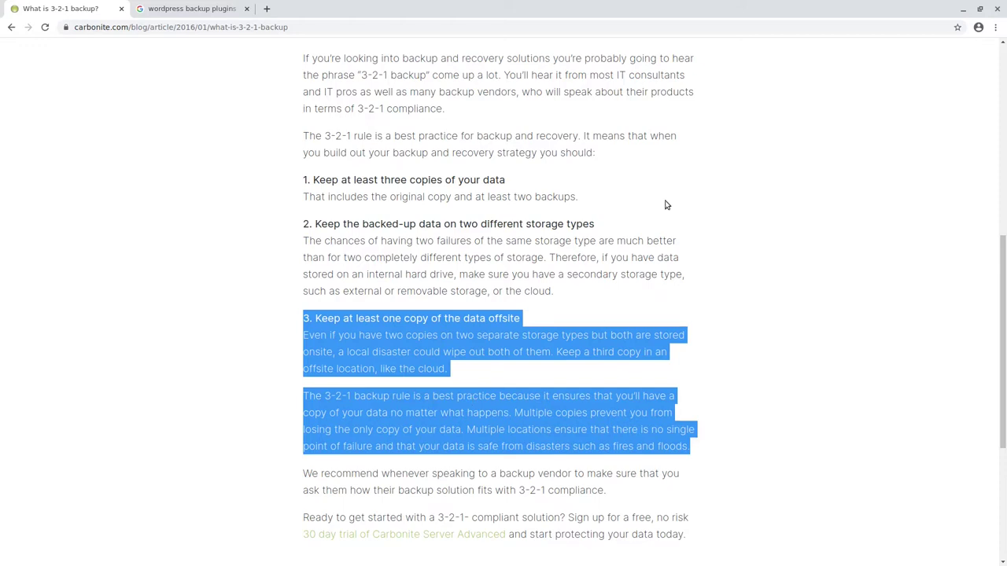
Leave the browser article and bring the cPanel home dashboard to the front
left_click(418, 4)
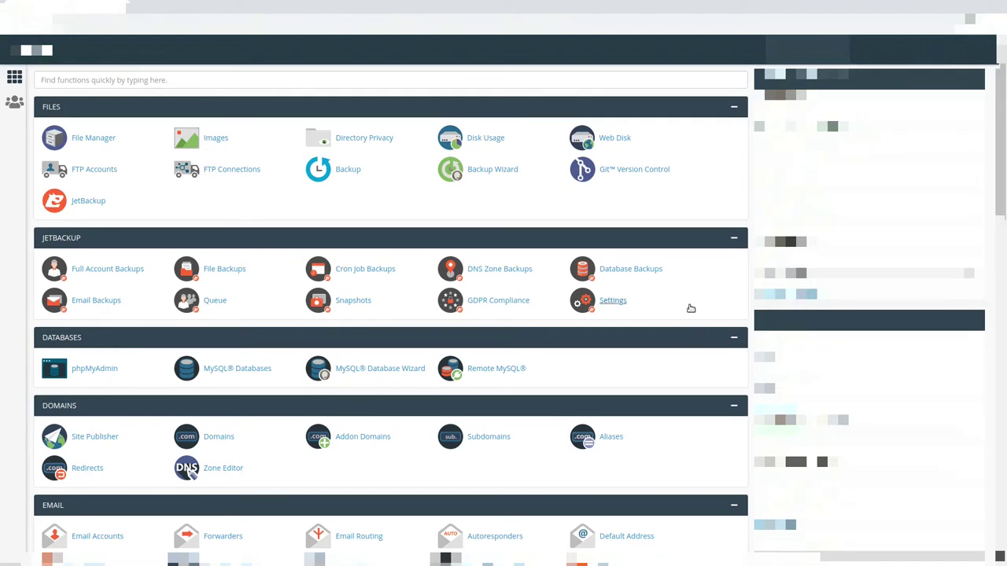
Download the Jun 16, 2020 full-account backup from JetBackup's second page, then return to cPanel home
left_click(132, 271)
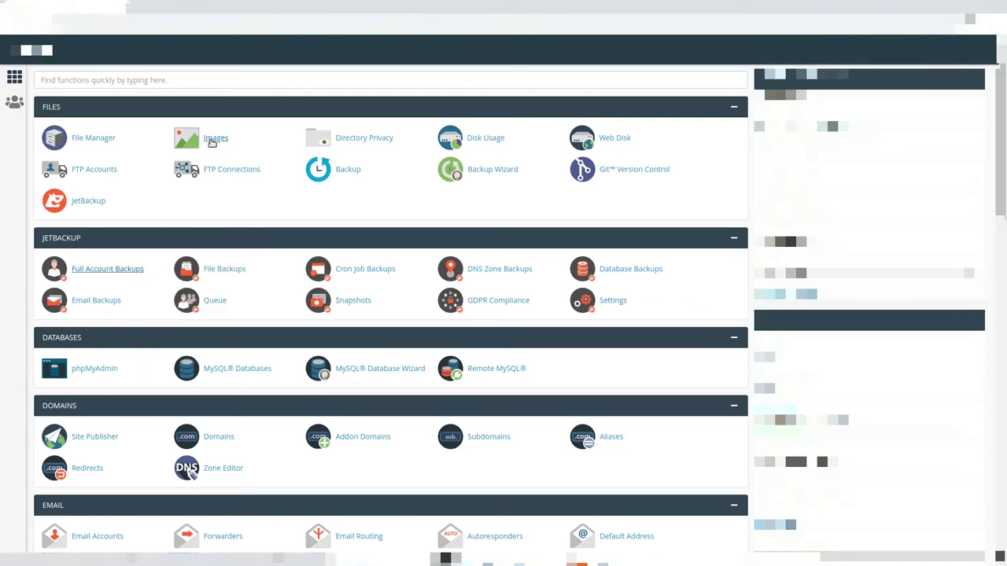
left_click(89, 275)
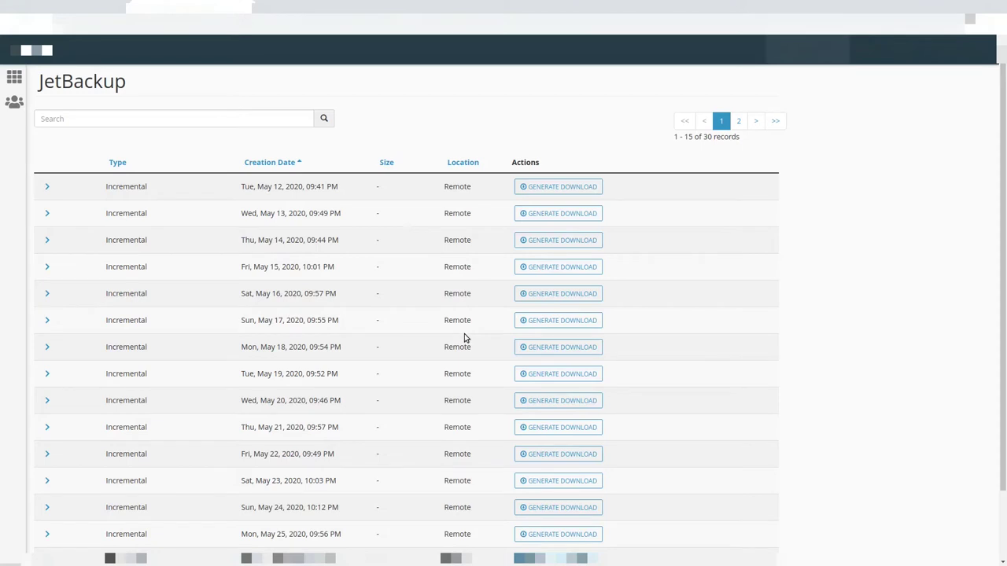
scroll(469, 340, "down", 2)
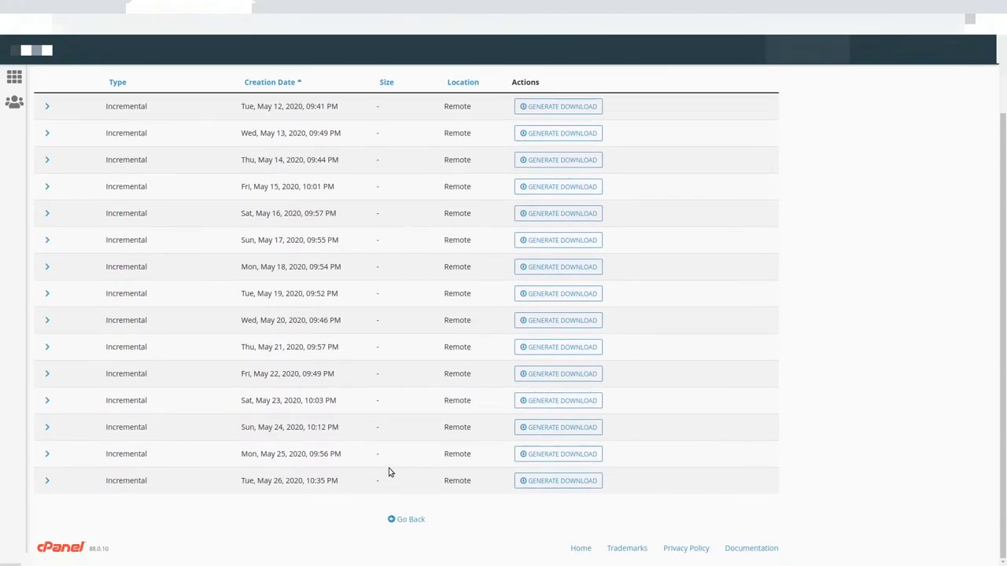
scroll(362, 465, "up", 2)
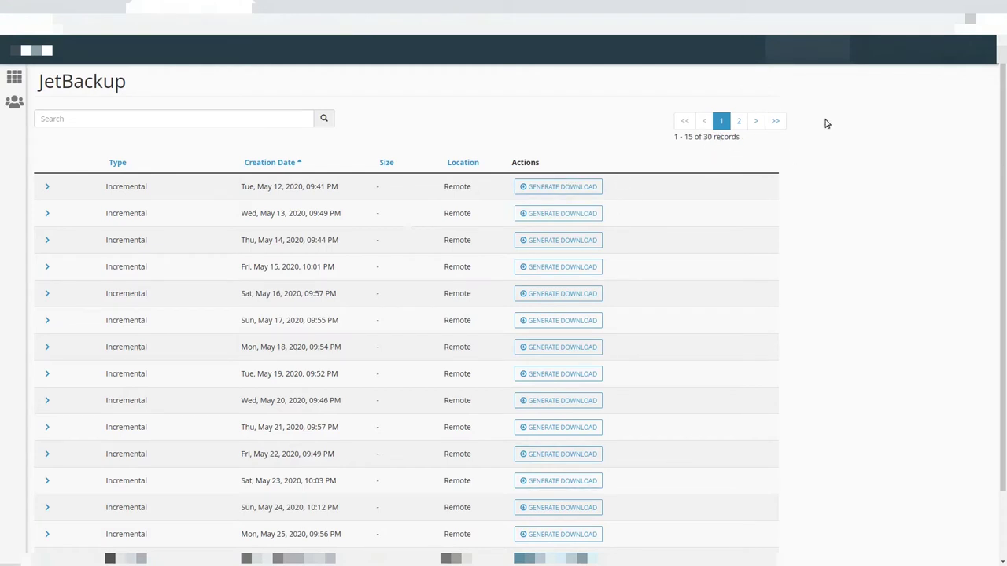
left_click(738, 123)
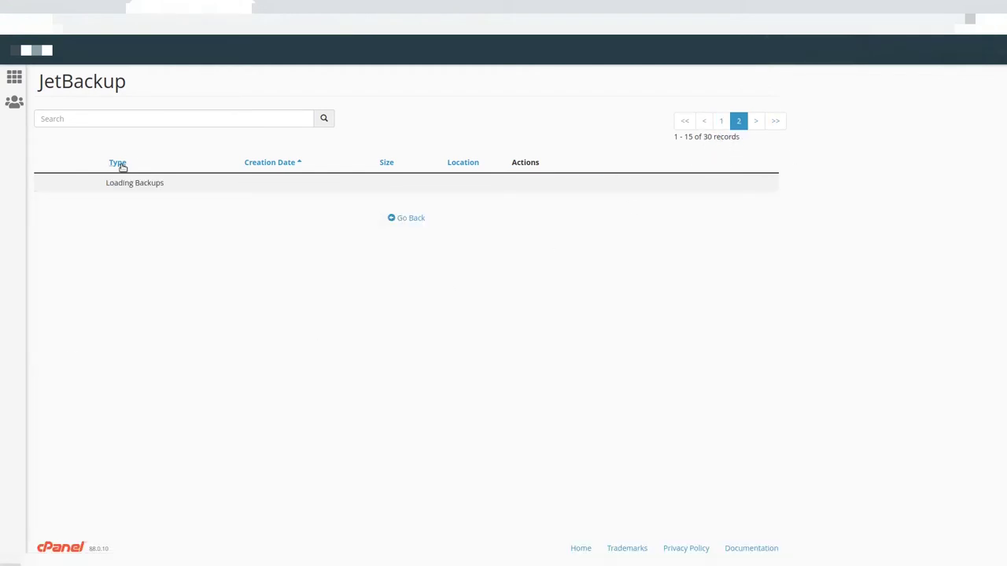
scroll(112, 236, "down", 2)
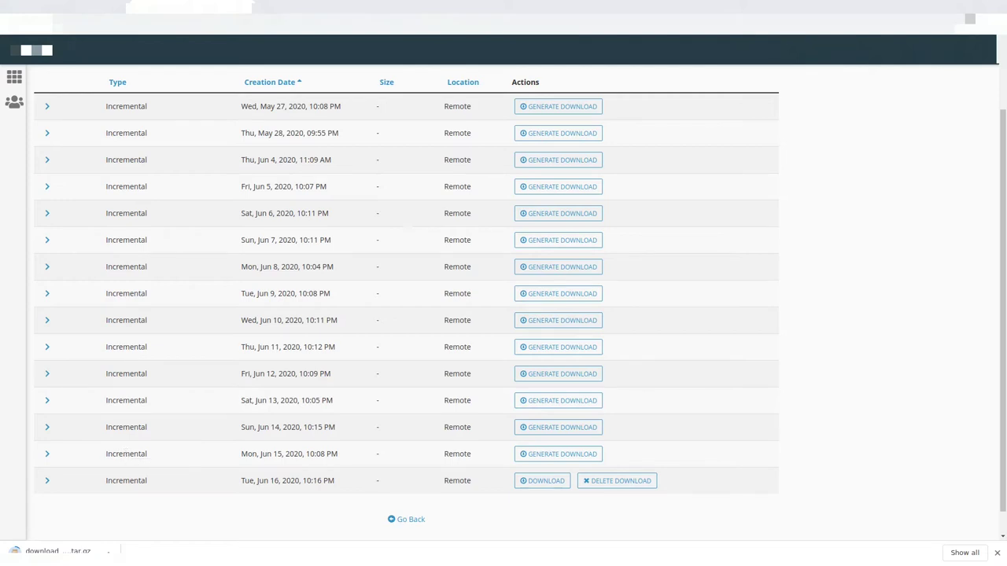
key("alt+Left")
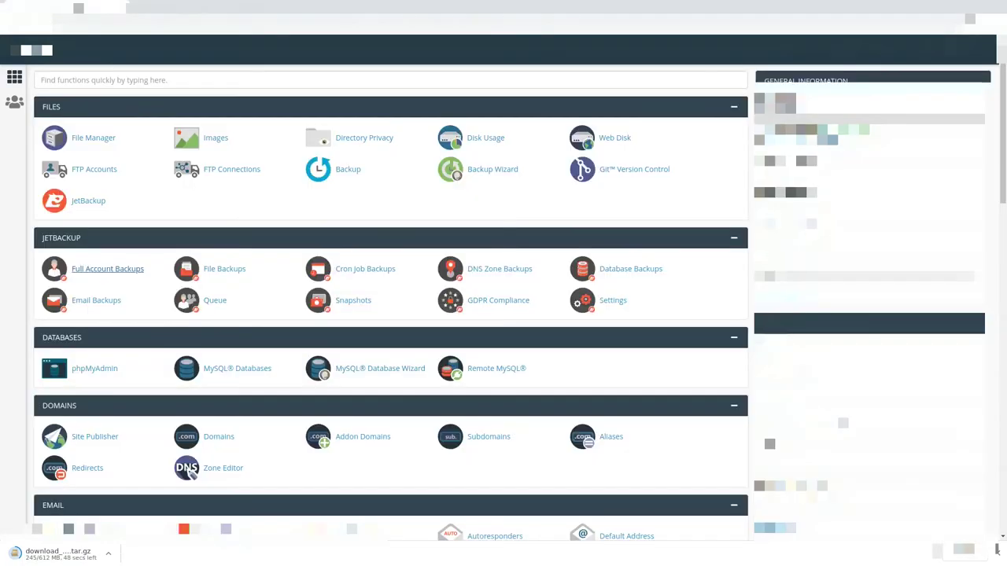
Find 'back' in cPanel's function search and open the Backup page
left_click(209, 83)
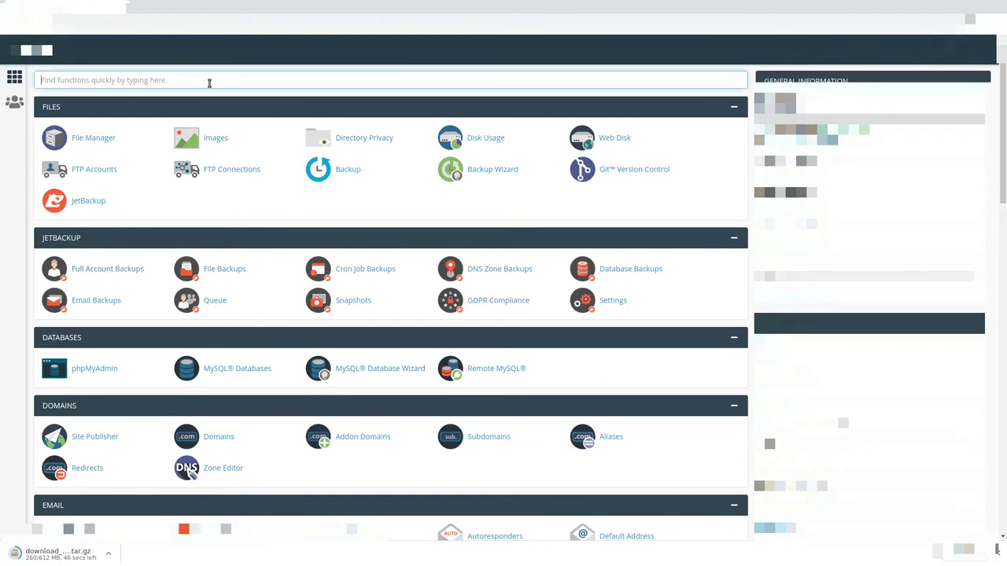
type("back")
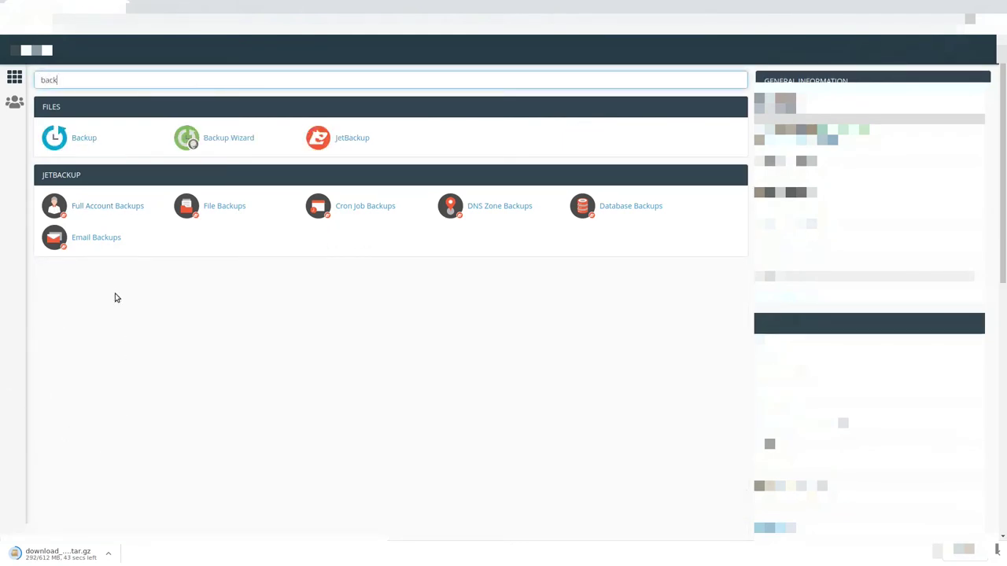
left_click(87, 138)
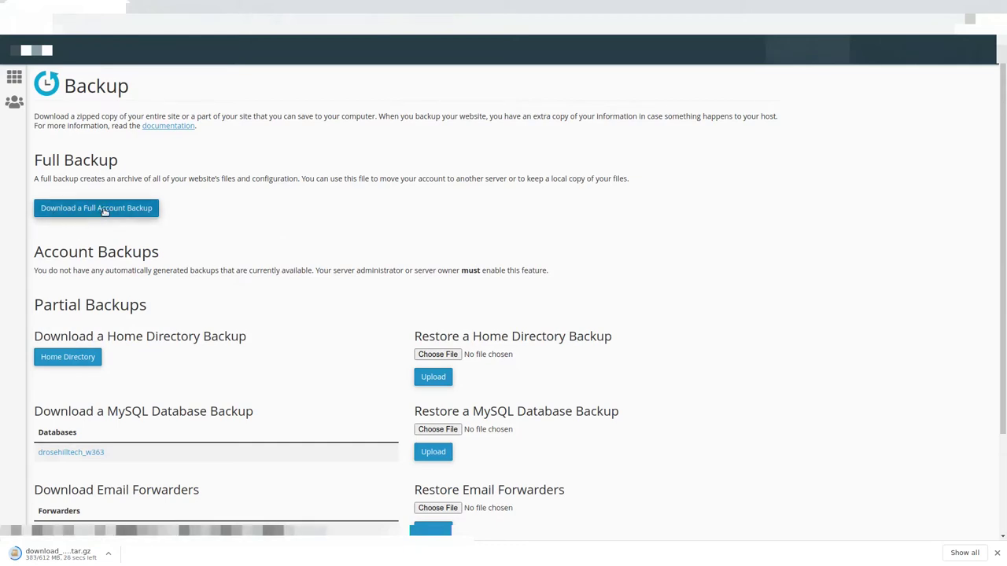
Highlight the MySQL Database Backup and Email Forwarders partial-backup headings
scroll(103, 211, "down", 3)
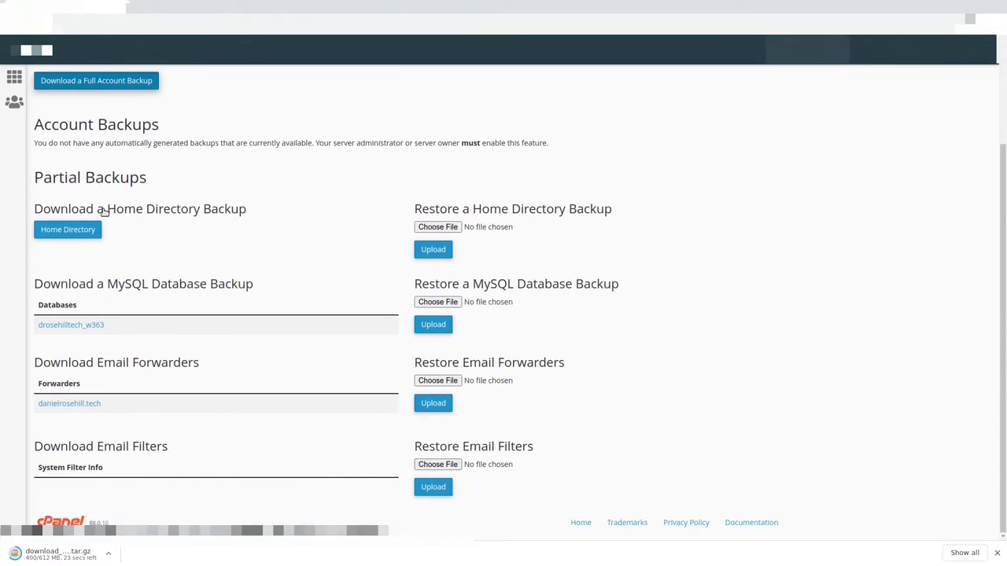
left_click_drag(106, 285, 261, 288)
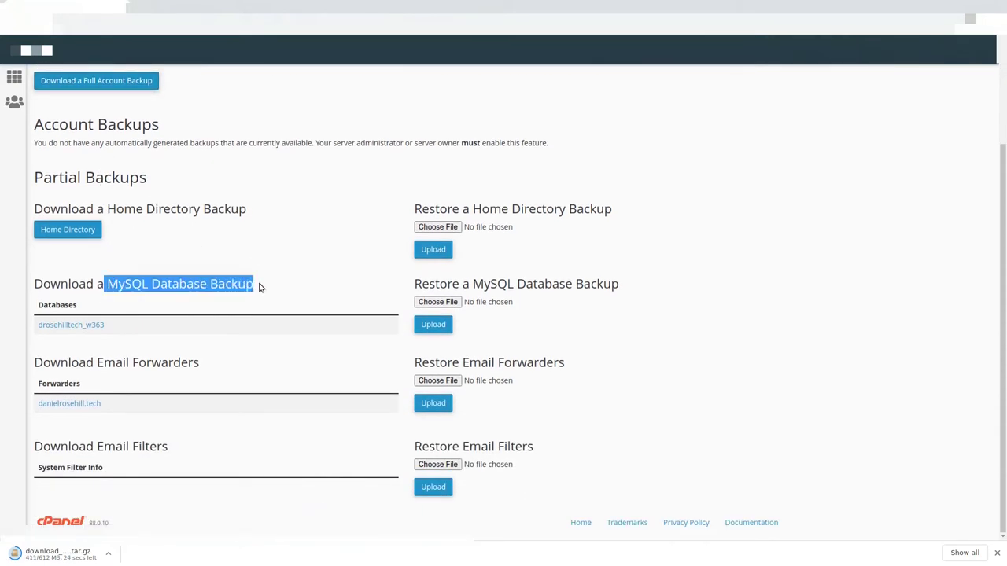
left_click_drag(101, 364, 218, 362)
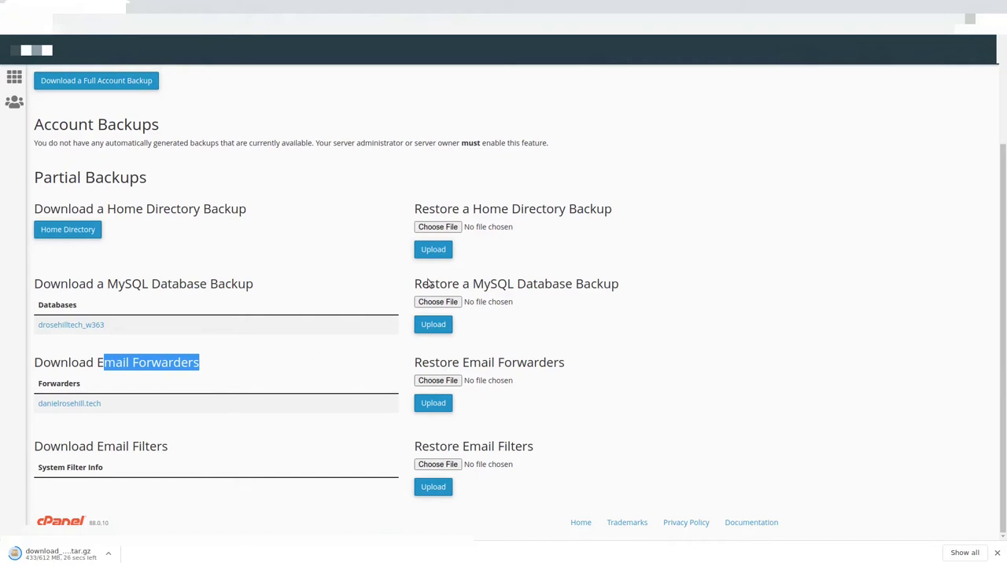
scroll(303, 454, "up", 3)
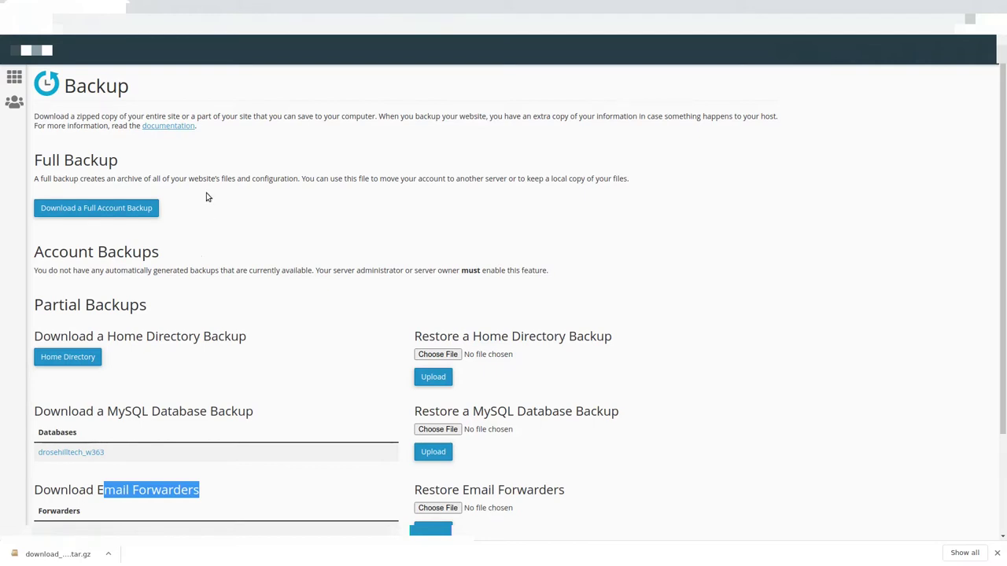
Search 'wordpress backup plugins' in a new tab, then close it to return to cPanel
key("alt+Left")
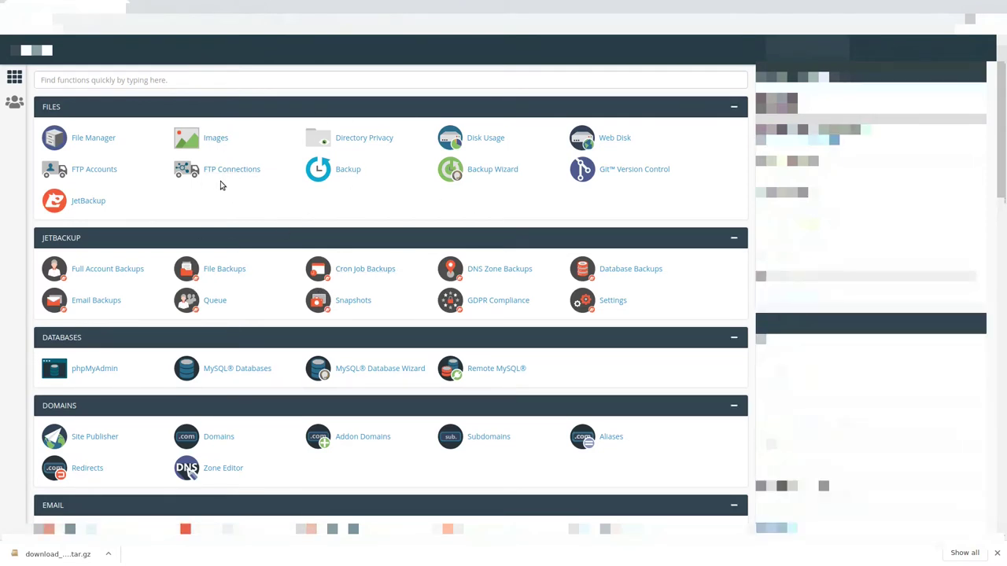
key("alt+Right")
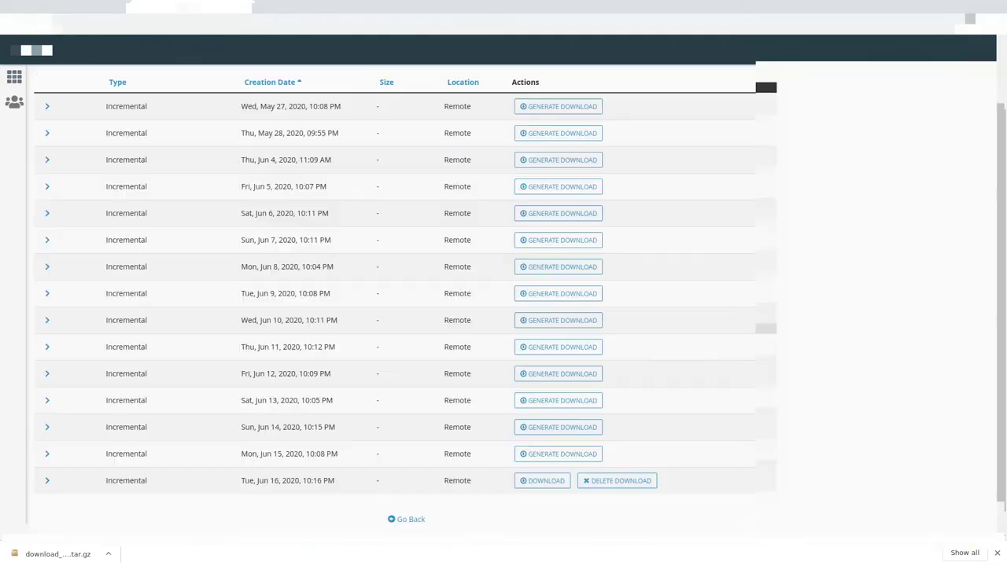
key("ctrl+t")
type("wordpress backup plugins")
key("Return")
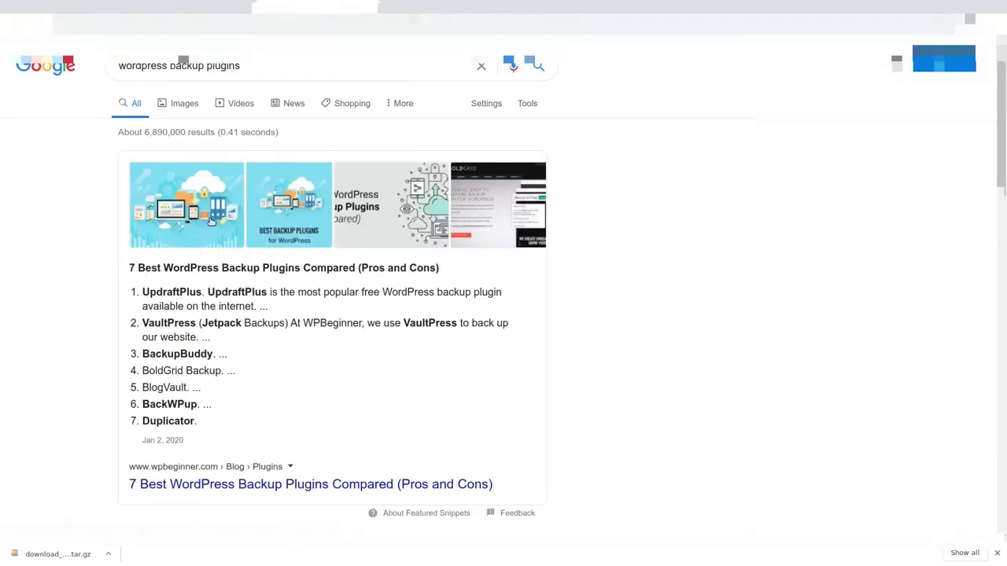
key("ctrl+w")
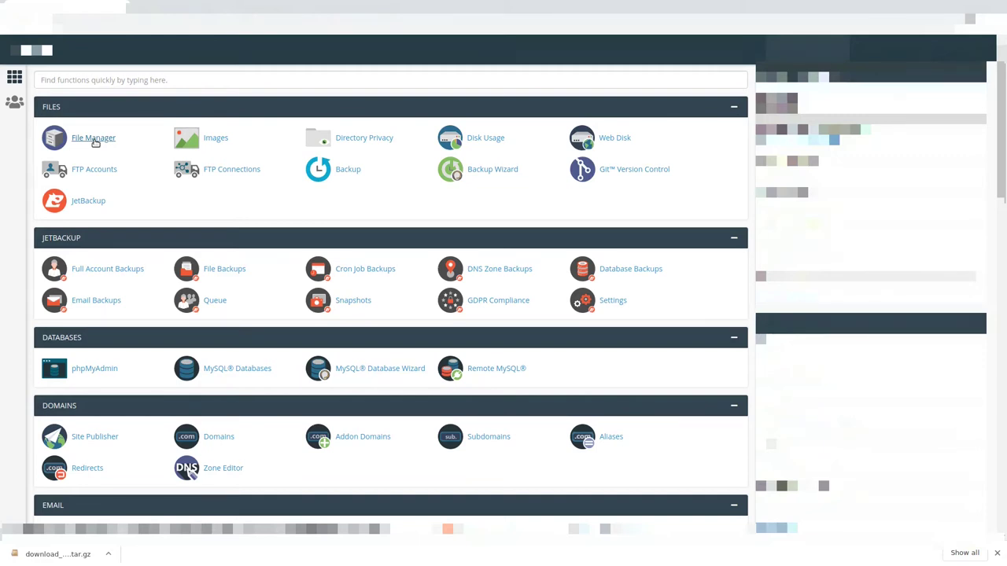
left_click(252, 81)
type("soft")
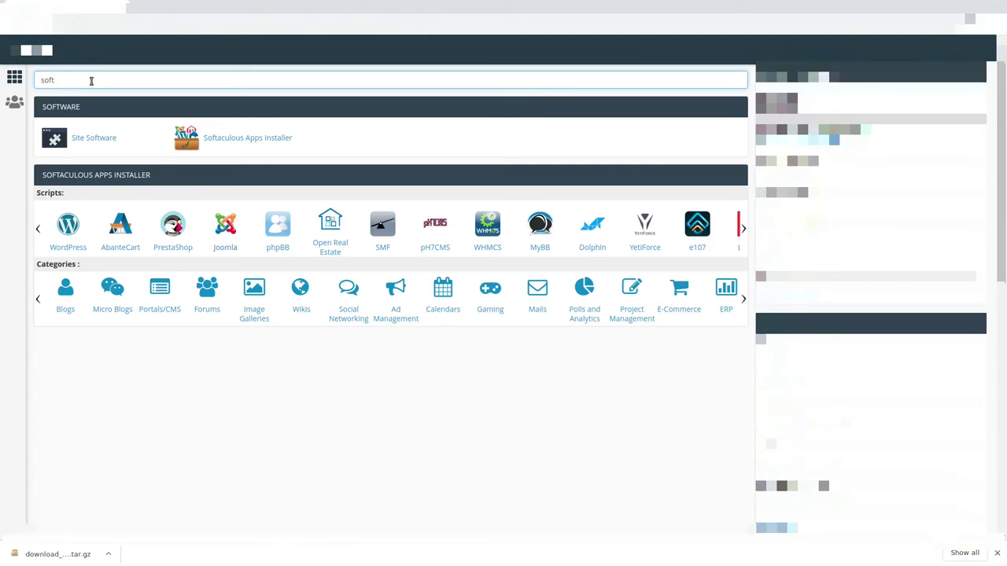
key("ctrl+a")
key("BackSpace")
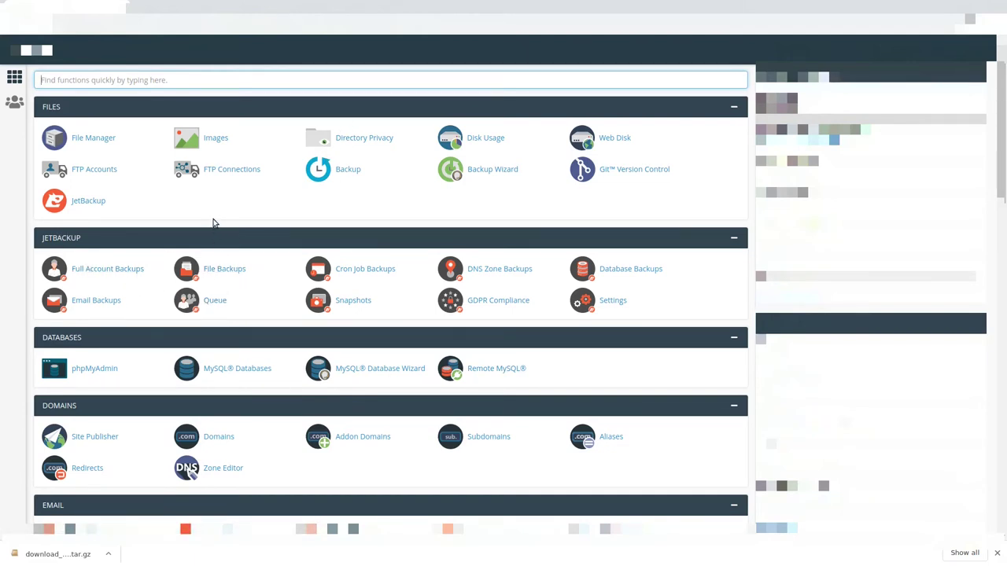
scroll(184, 223, "down", 3)
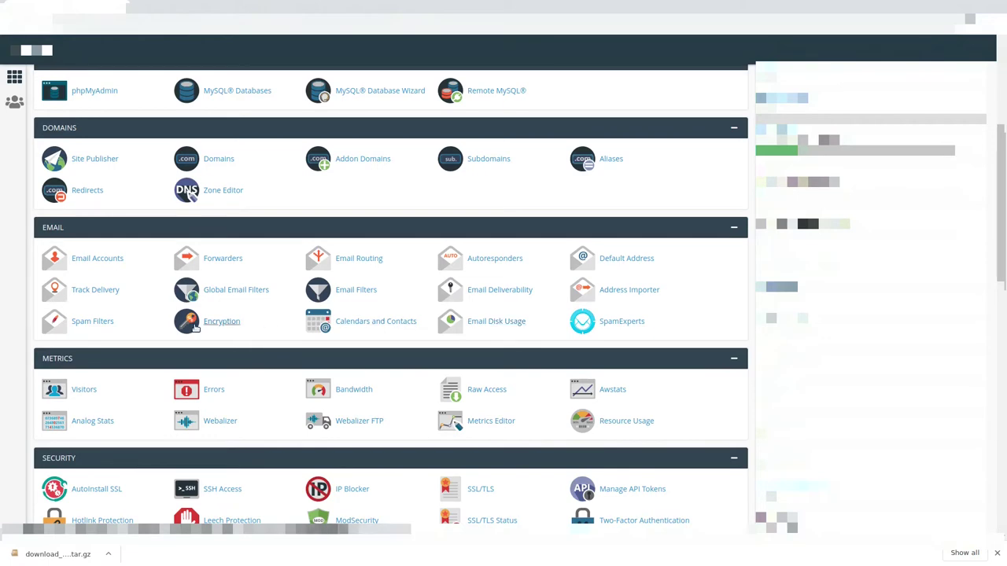
scroll(189, 189, "up", 5)
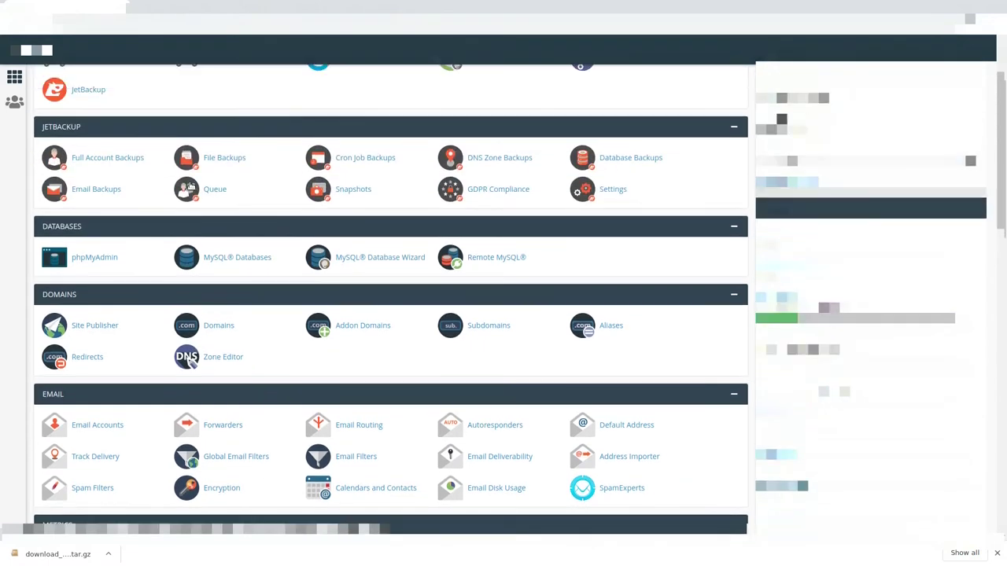
Download the 1.01 GB backup-6.17.2020 tar.gz from File Manager and open the earlier download in Archive Manager
left_click(67, 137)
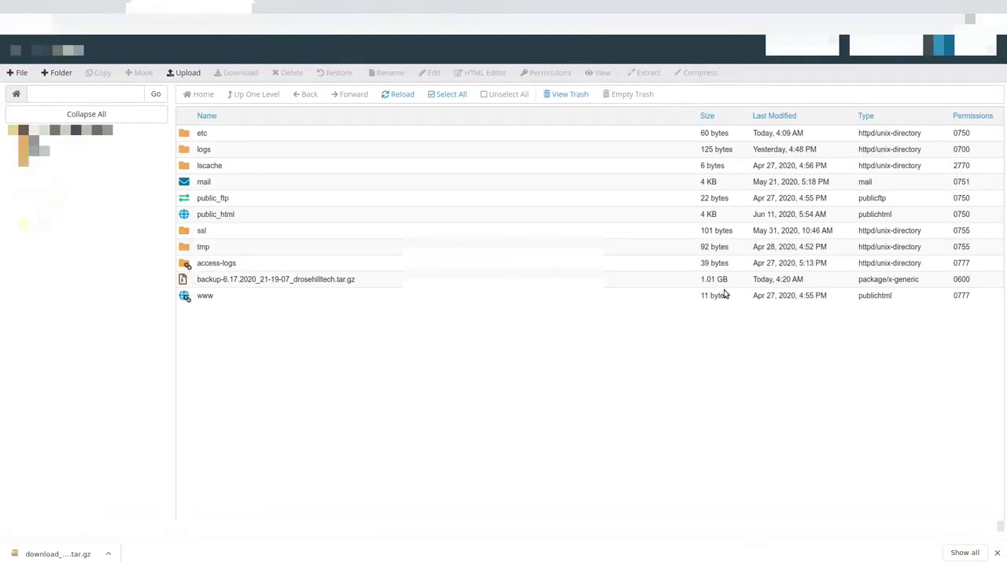
right_click(341, 282)
left_click(363, 293)
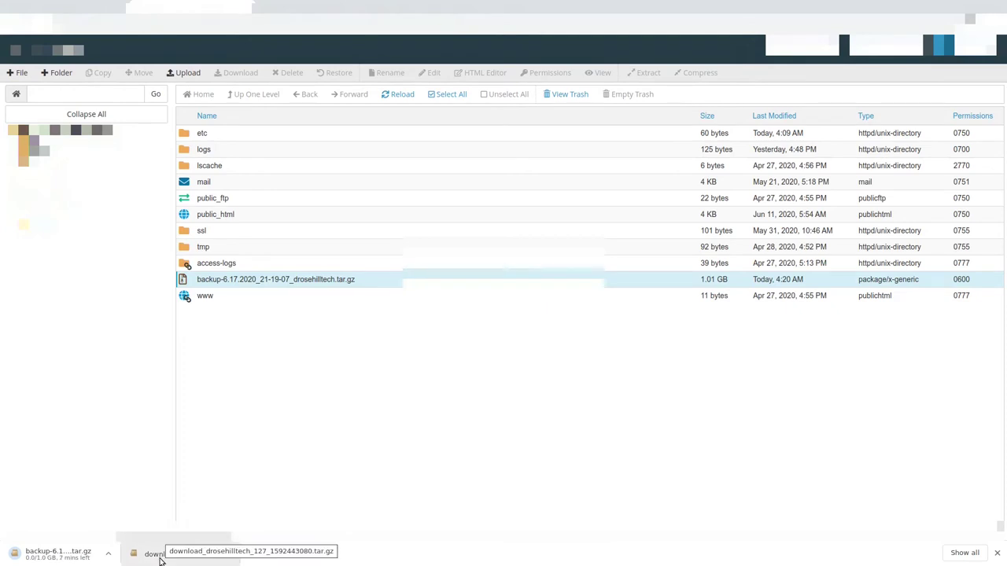
left_click(155, 555)
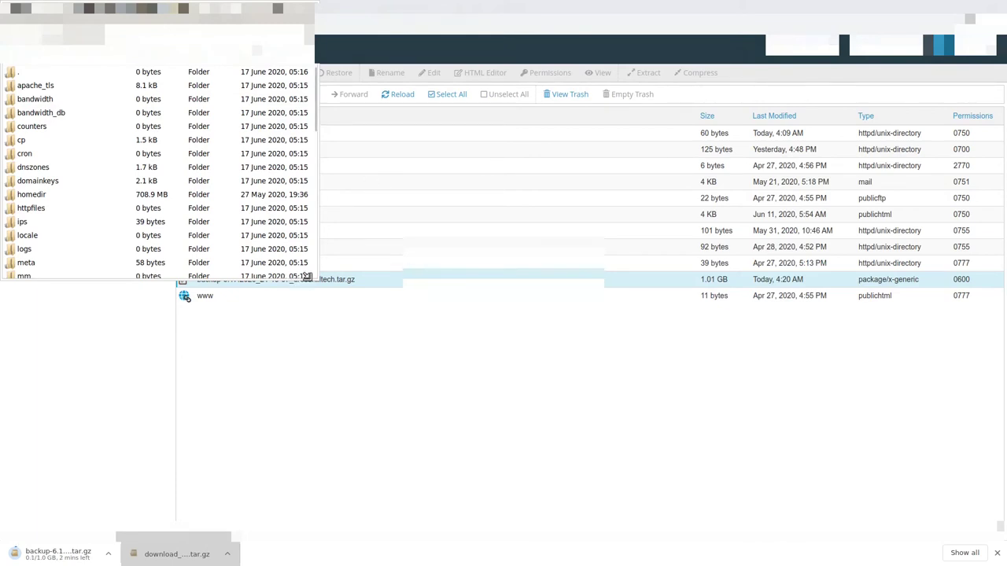
Enlarge Archive Manager, scroll through the backup archive listing, and open its cron folder
left_click_drag(307, 277, 450, 531)
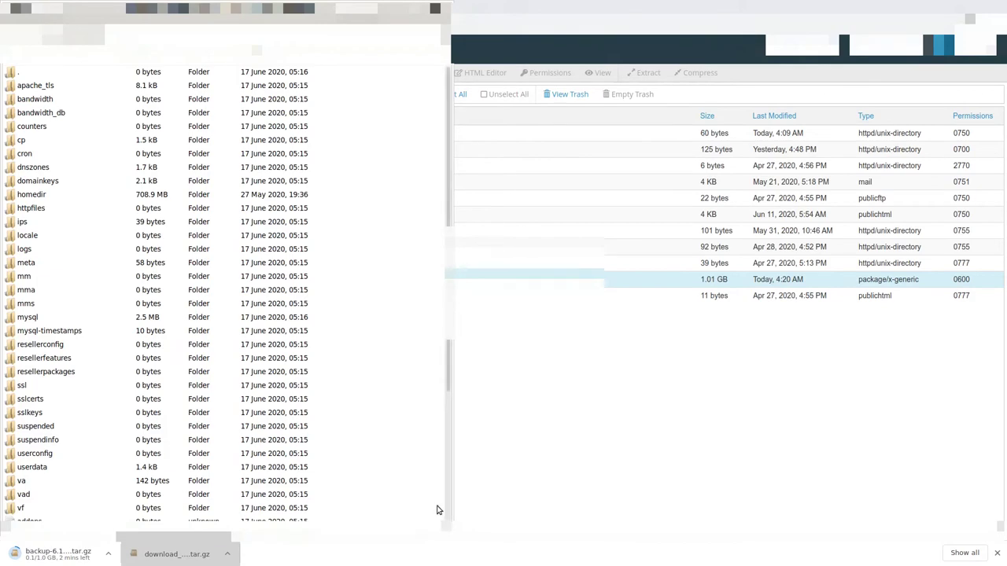
scroll(373, 350, "down", 1)
scroll(368, 348, "down", 3)
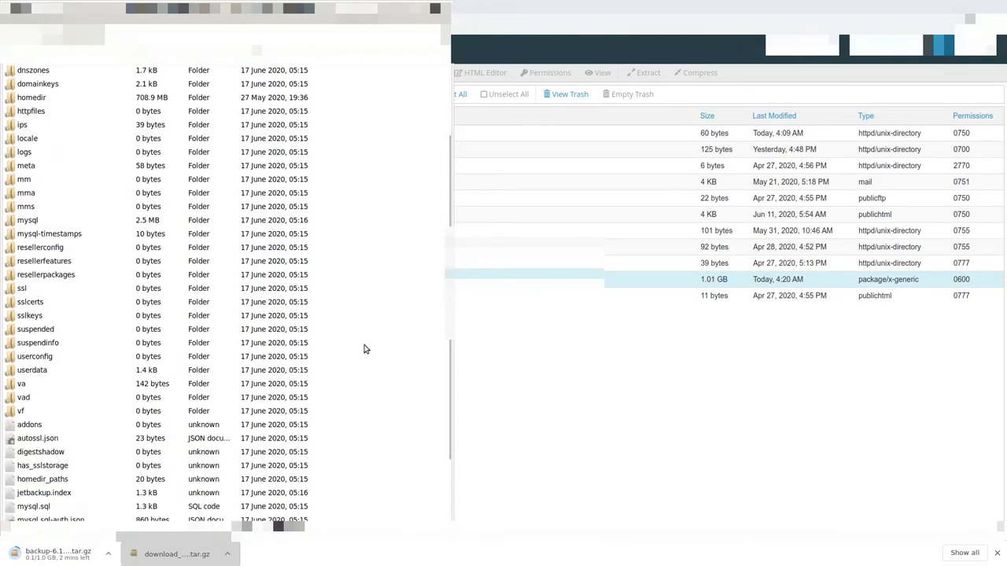
scroll(348, 348, "up", 4)
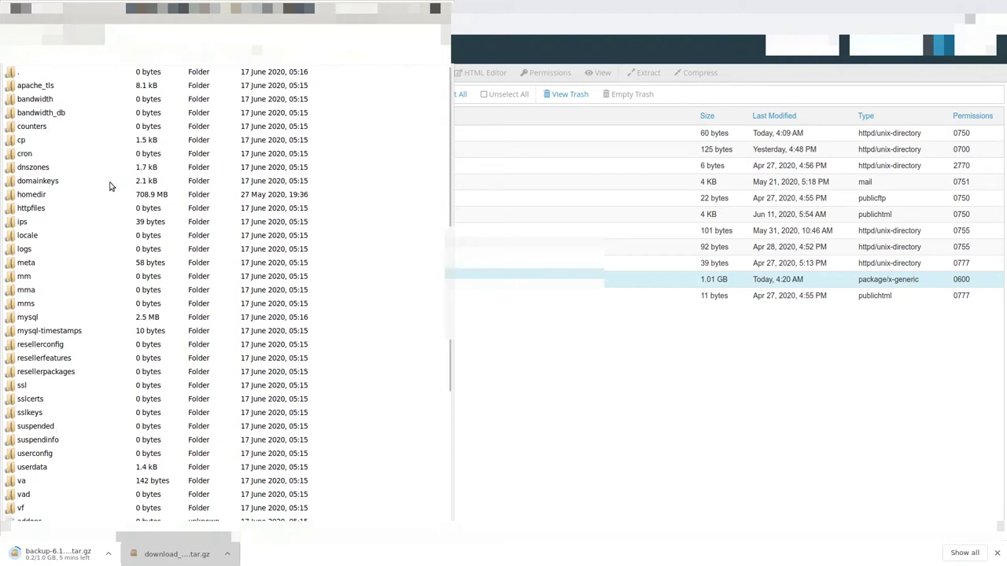
scroll(122, 214, "down", 5)
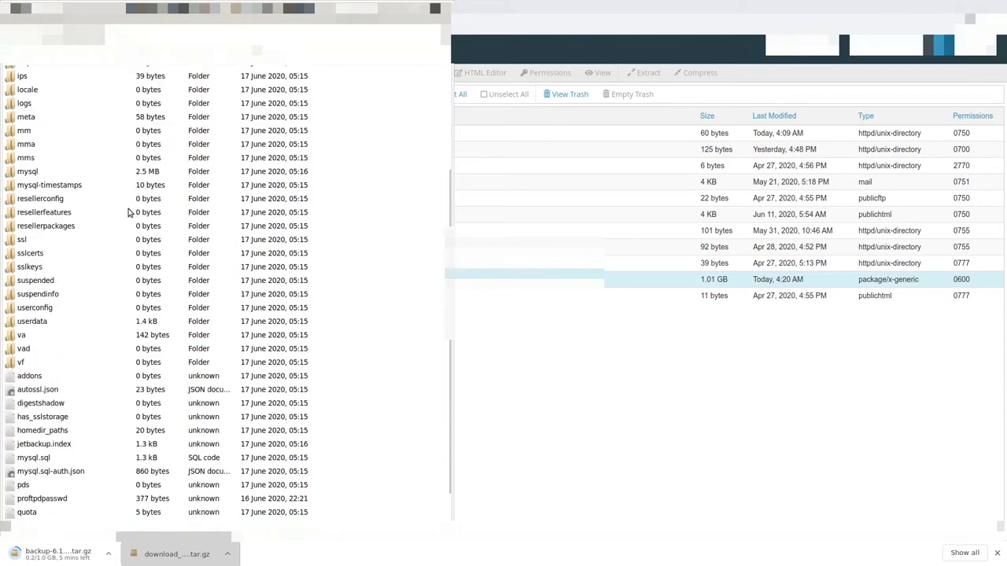
scroll(123, 225, "up", 5)
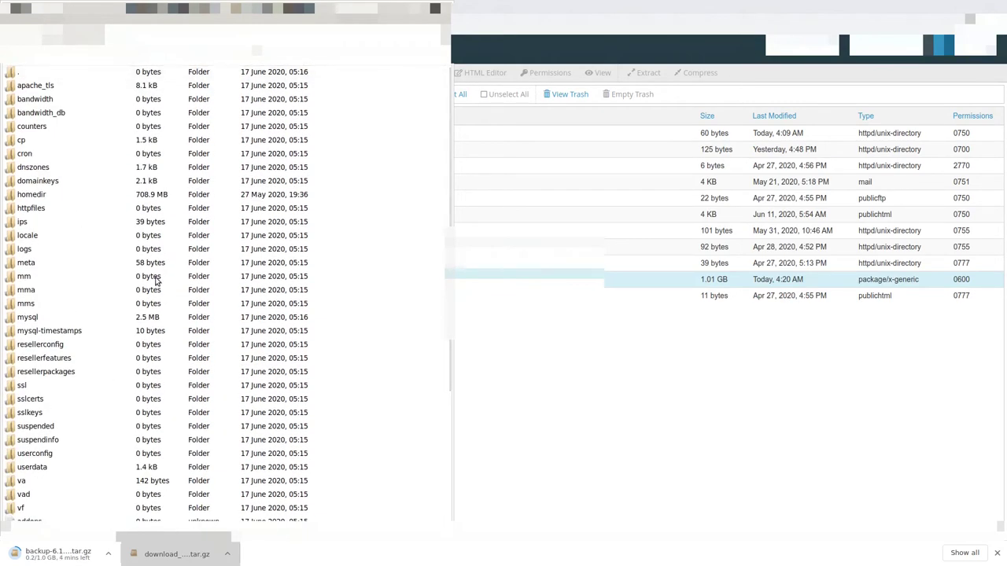
double_click(24, 153)
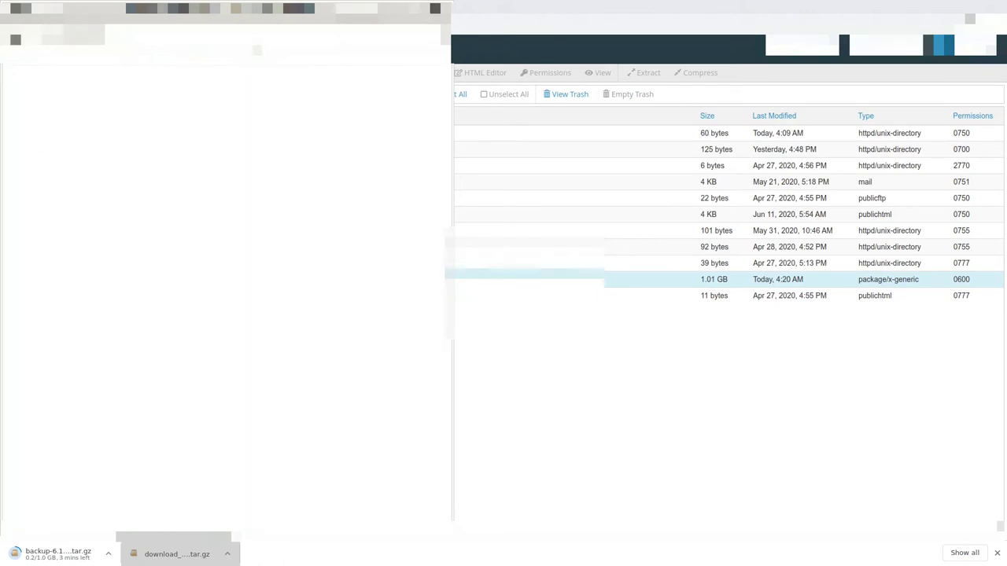
Go back from the empty cron folder to the archive's top level
left_click(16, 40)
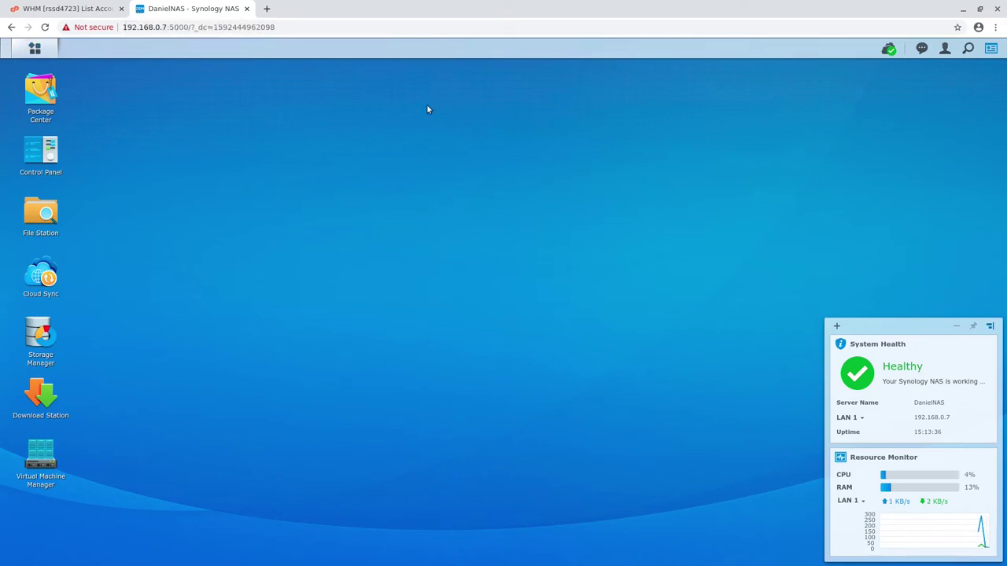
Search Google Images for 'nas 920+', view the span.com DS920+ photo, then return to the NAS desktop
key("ctrl+t")
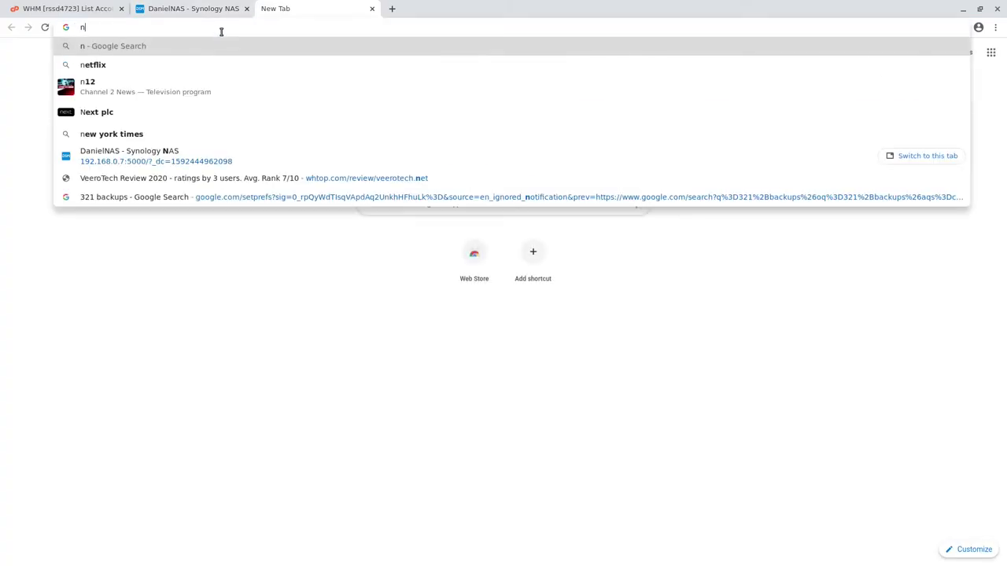
type("nas")
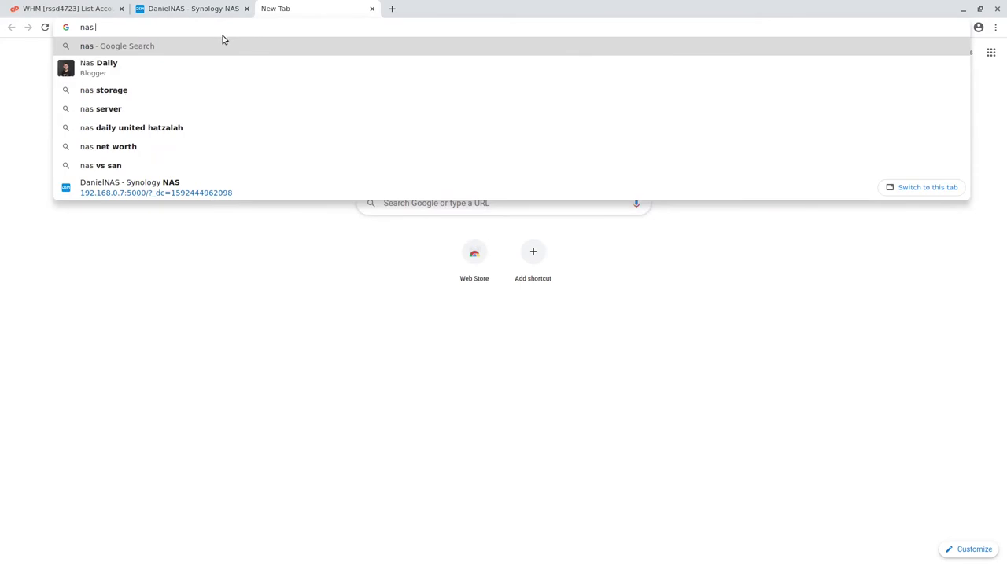
type(" 920+")
key("Return")
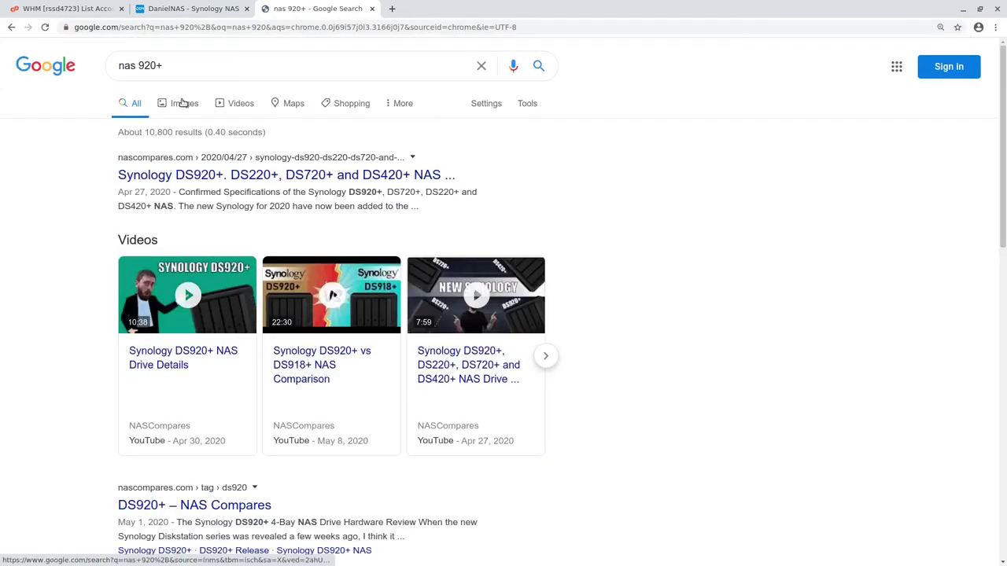
left_click(181, 104)
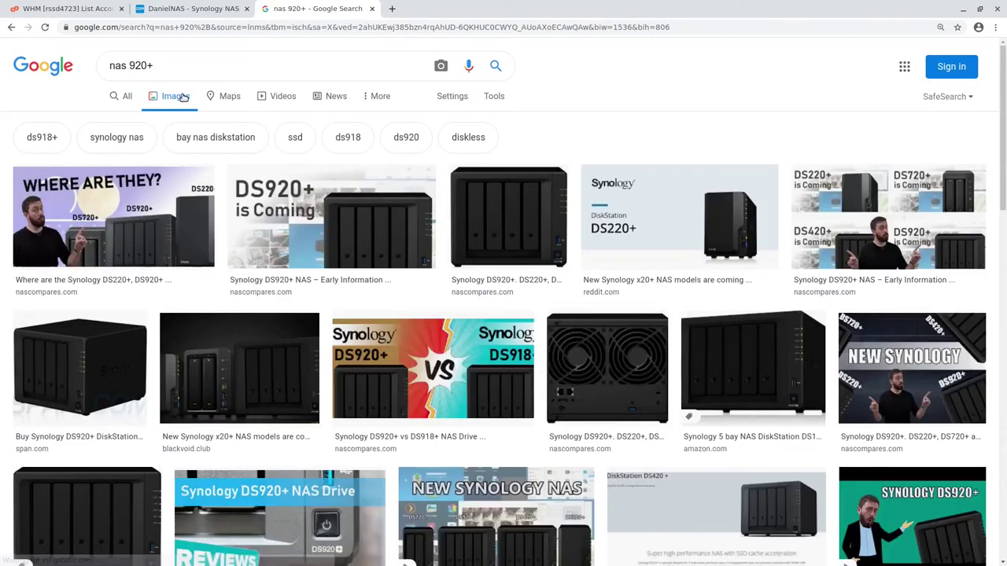
left_click(61, 364)
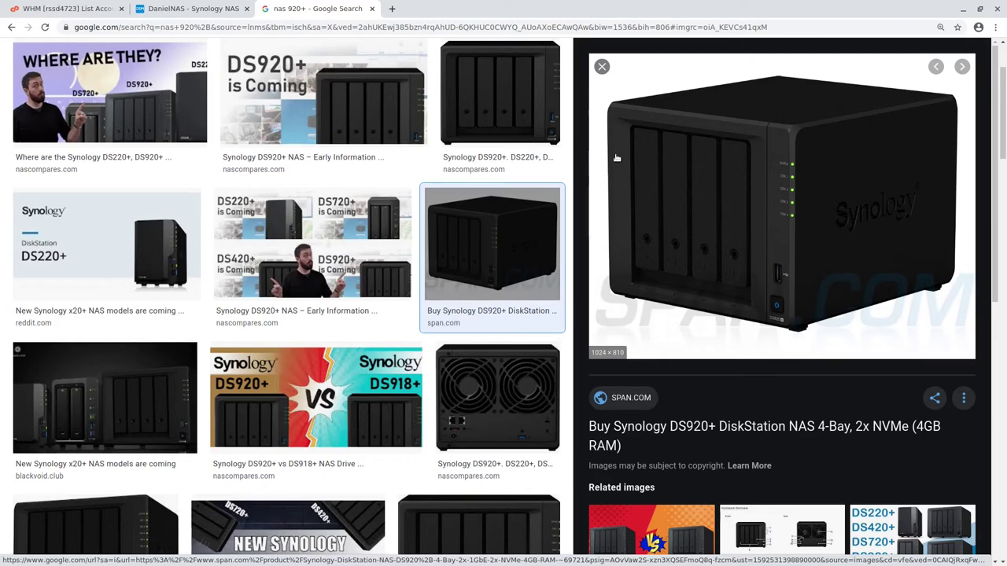
left_click(208, 9)
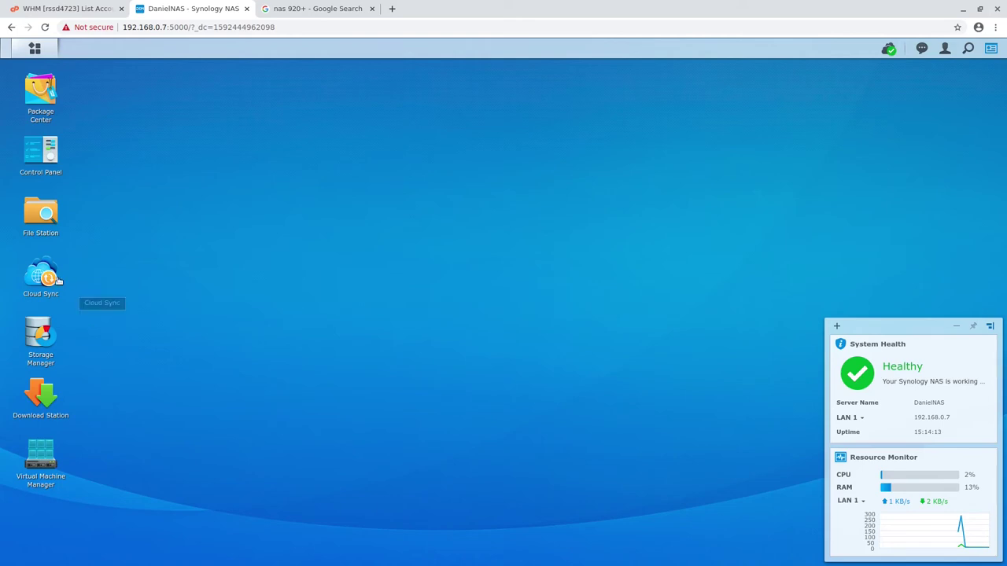
Launch Cloud Sync and select the Demo connection to show its up-to-date status
left_click(63, 304)
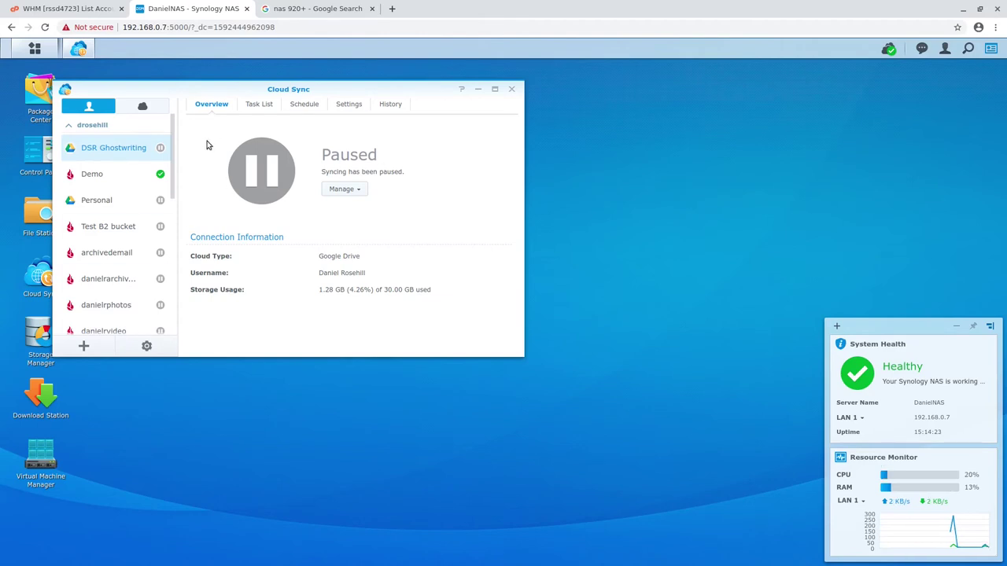
left_click(114, 179)
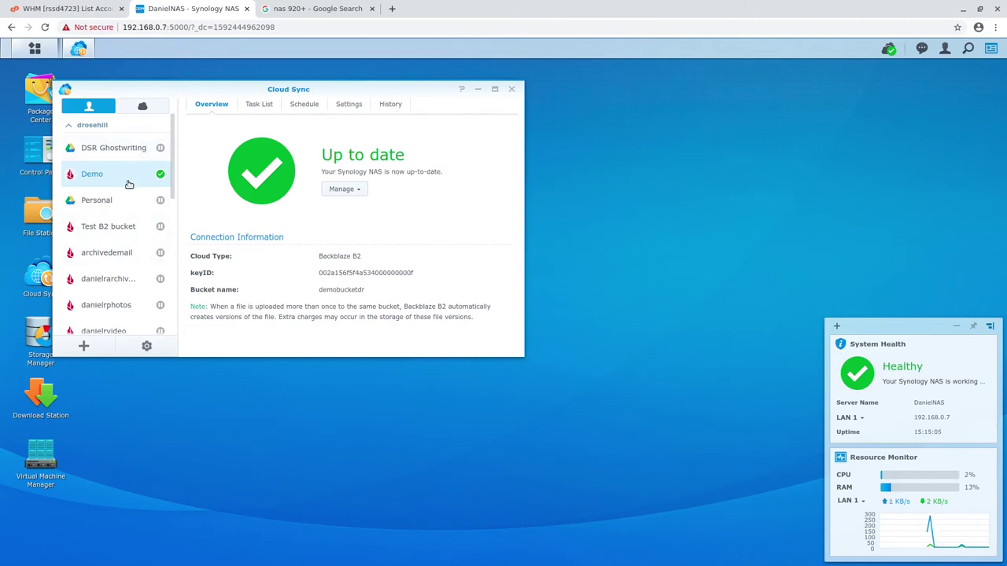
Review the Demo connection's Settings, Schedule and Overview, then list its backups-to-Root-folder sync task
left_click(348, 105)
left_click(297, 107)
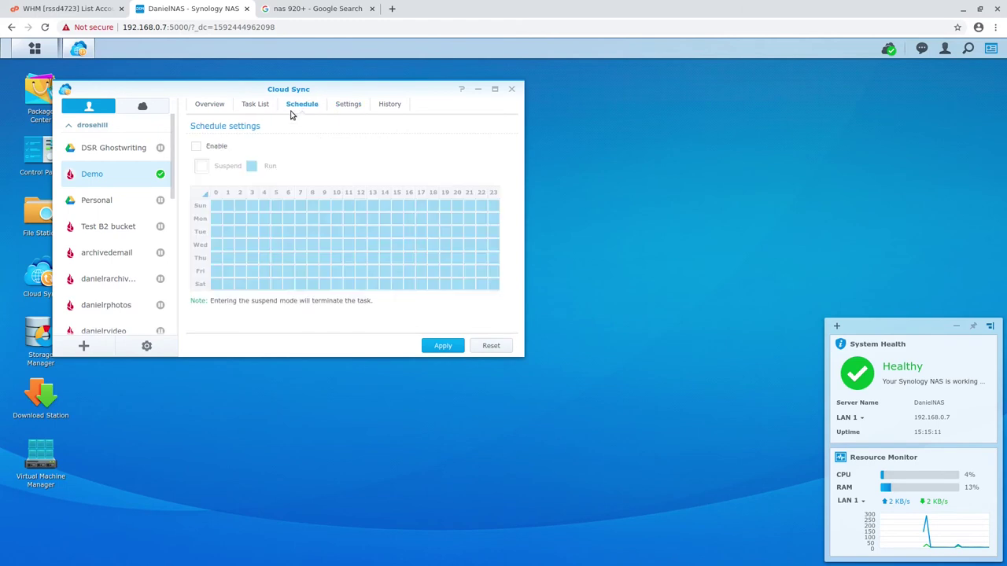
left_click(222, 104)
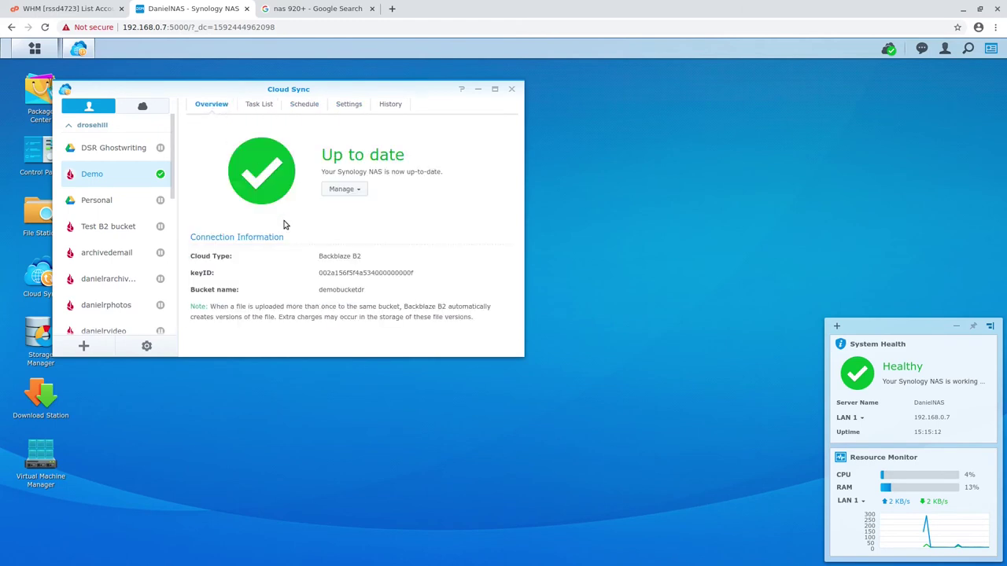
left_click(357, 189)
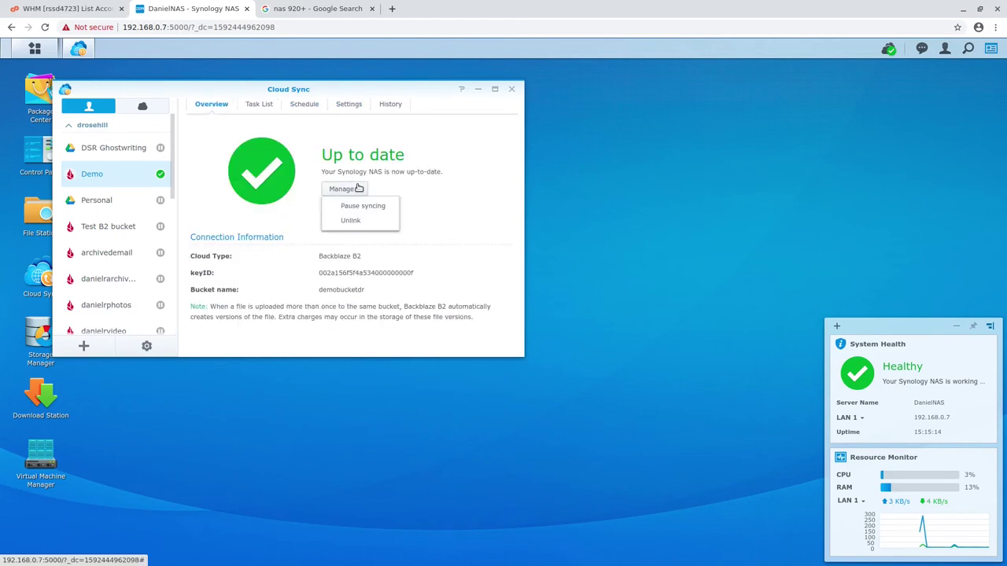
left_click(351, 105)
left_click(287, 107)
left_click(261, 106)
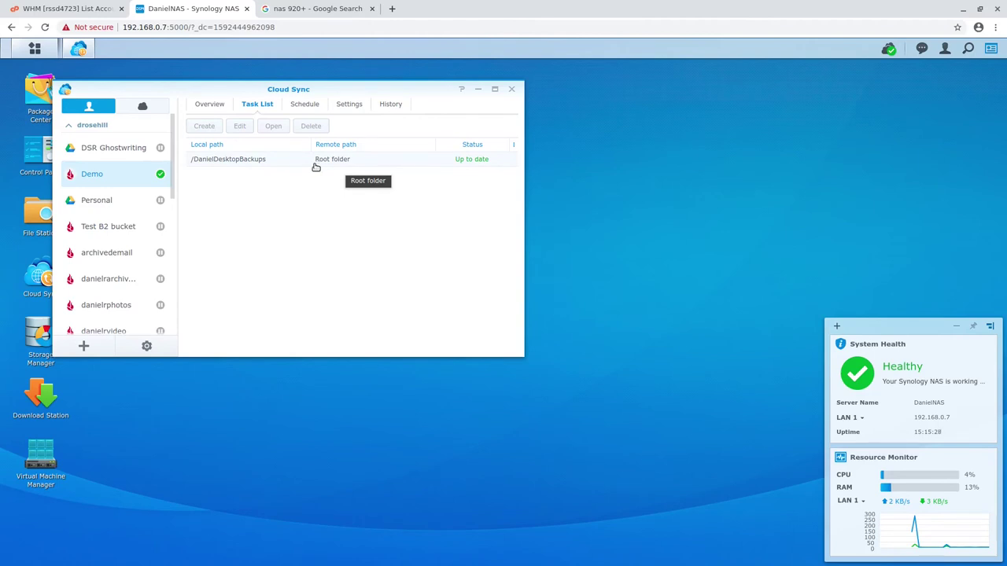
Search Google for the author's GitHub profile in a new tab
left_click(324, 4)
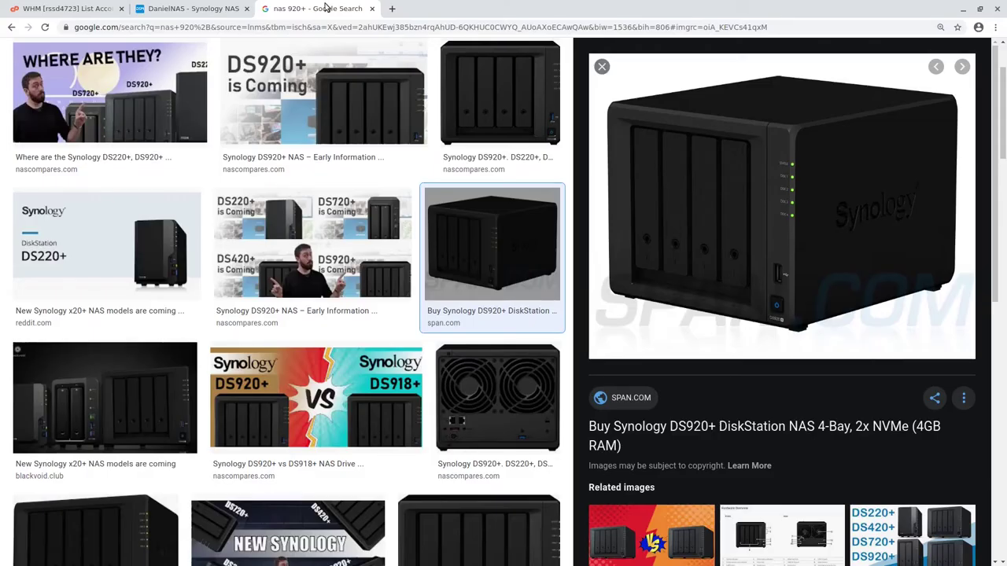
left_click(387, 9)
type("daniel rosehill ")
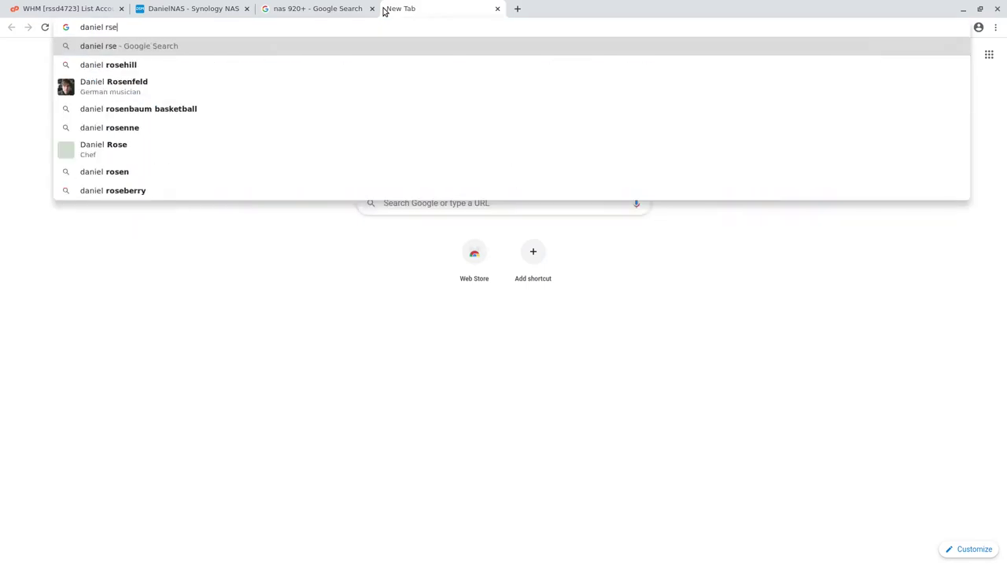
type("github")
key("Return")
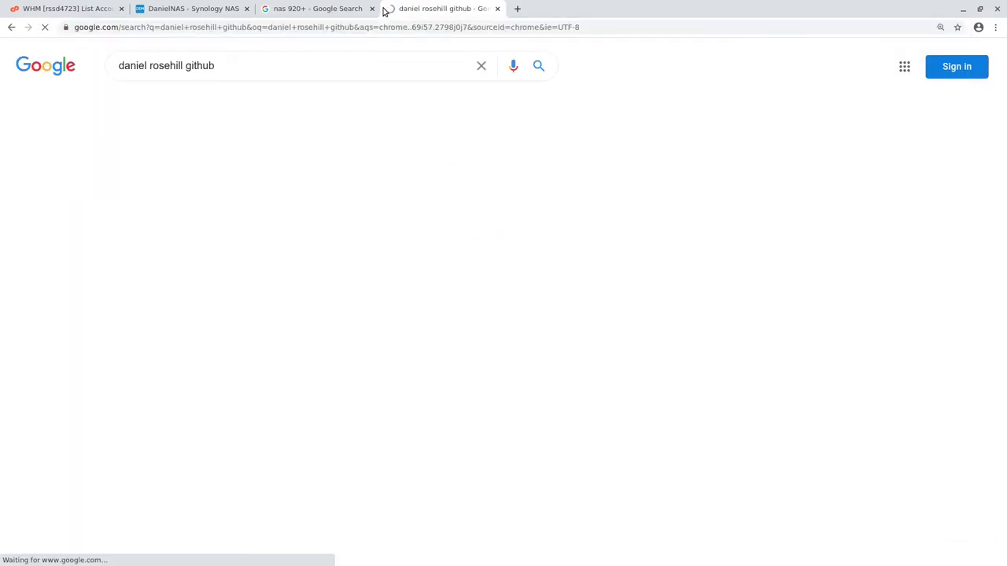
Open the profile's Master_Backup_Strategy repository and scroll to the 3-2-1 desktop diagram
left_click(294, 181)
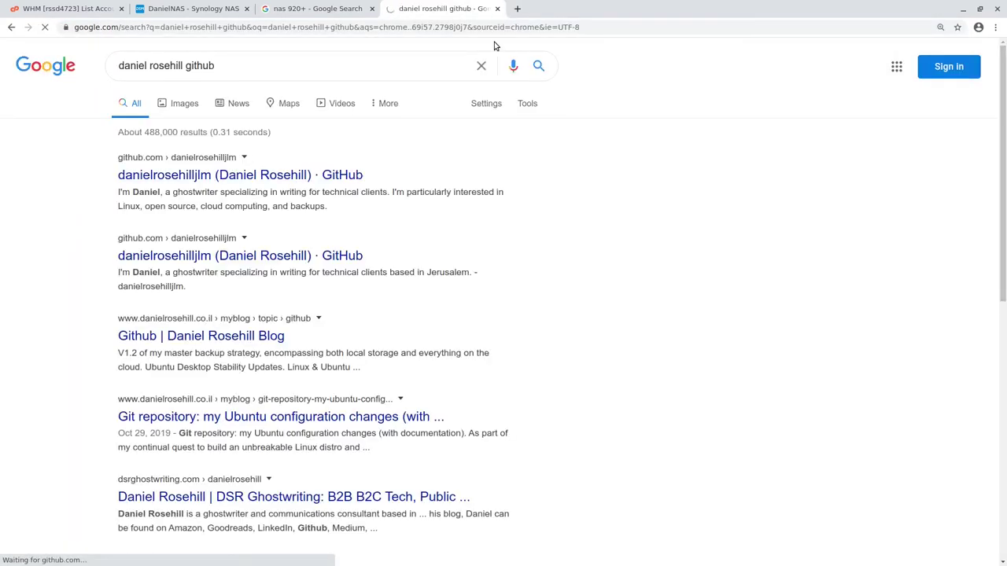
left_click(407, 262)
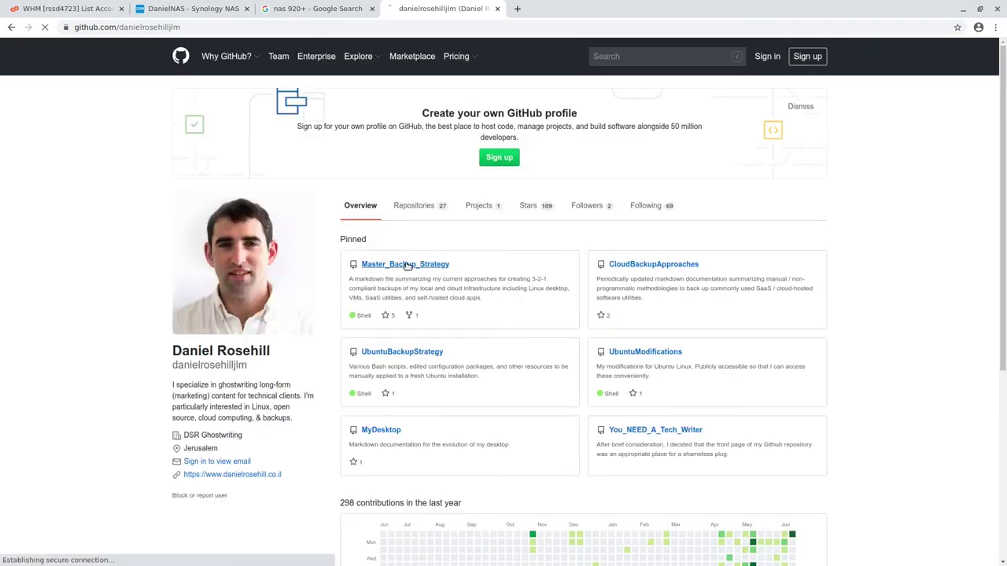
scroll(409, 267, "down", 10)
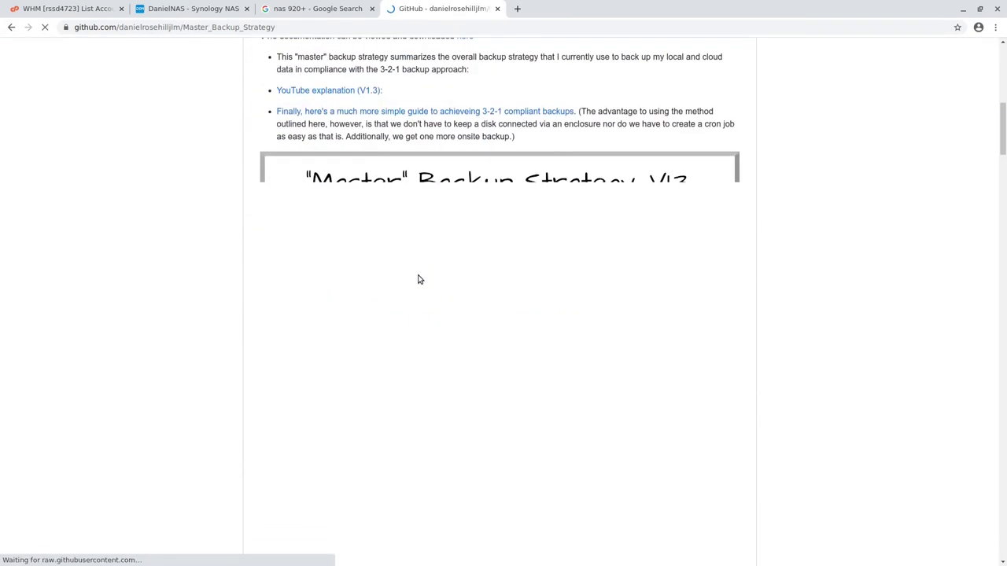
scroll(420, 278, "down", 2)
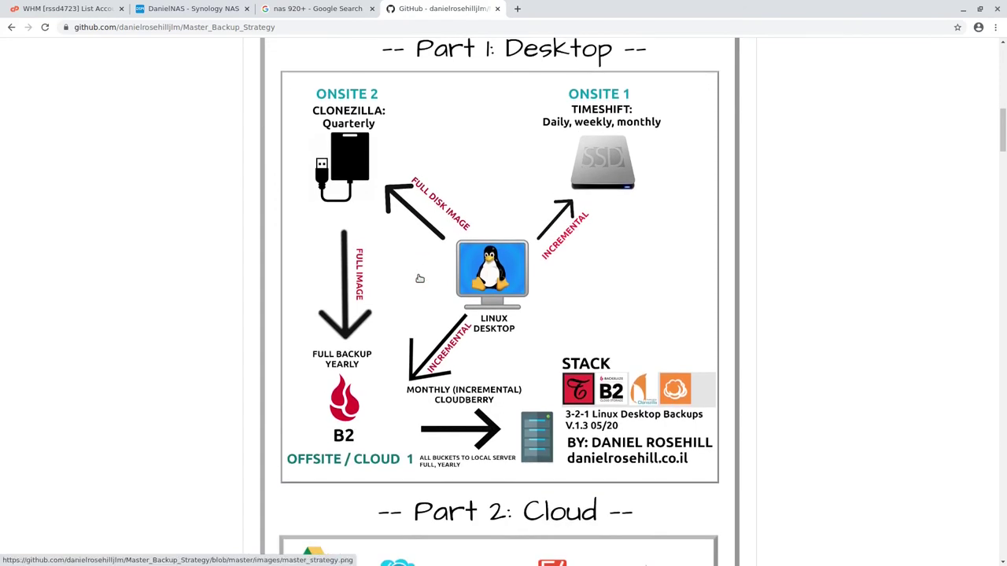
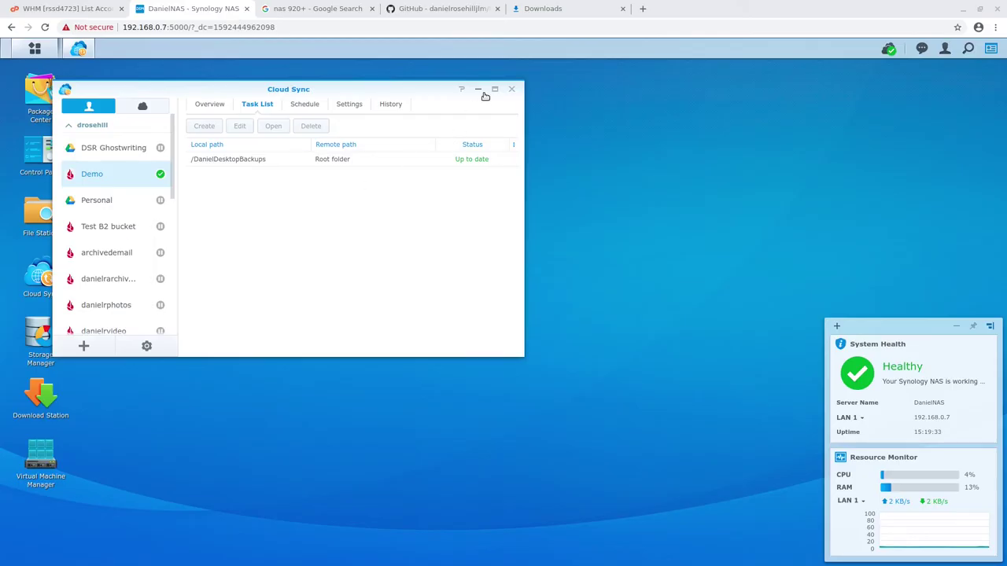
Minimize Cloud Sync and browse PCManFM's Tools and Go menus in Downloads
left_click(477, 90)
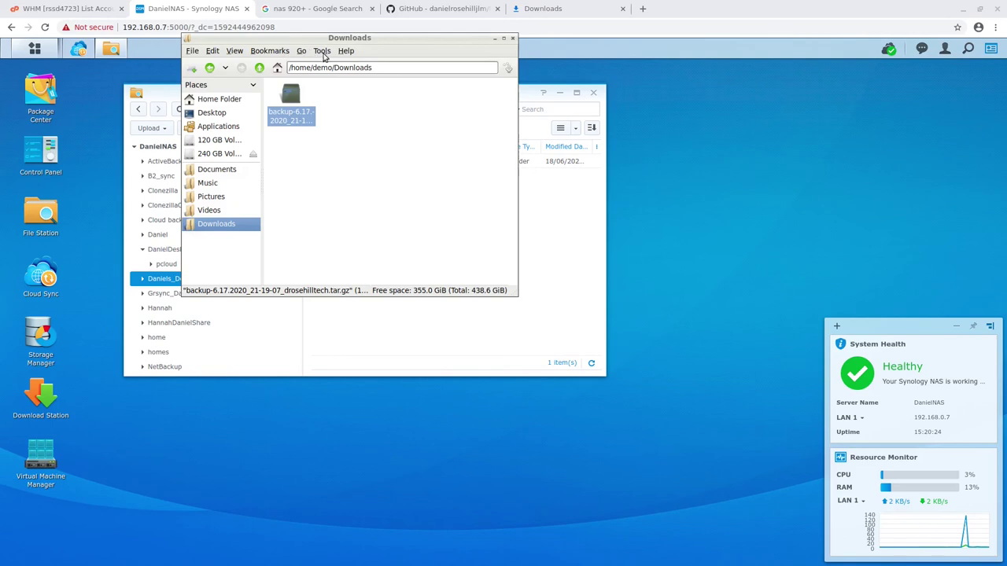
left_click(321, 51)
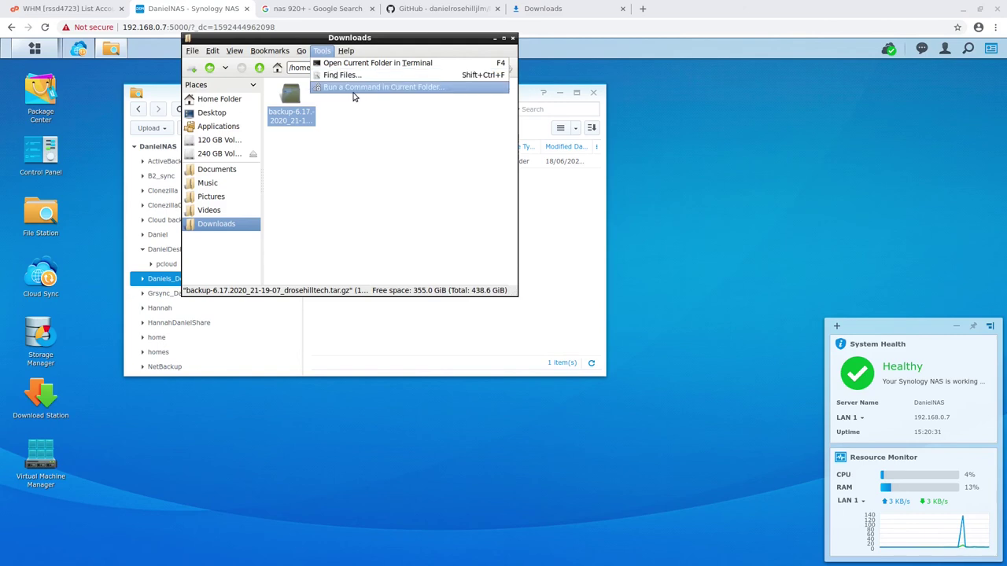
mouse_move(302, 50)
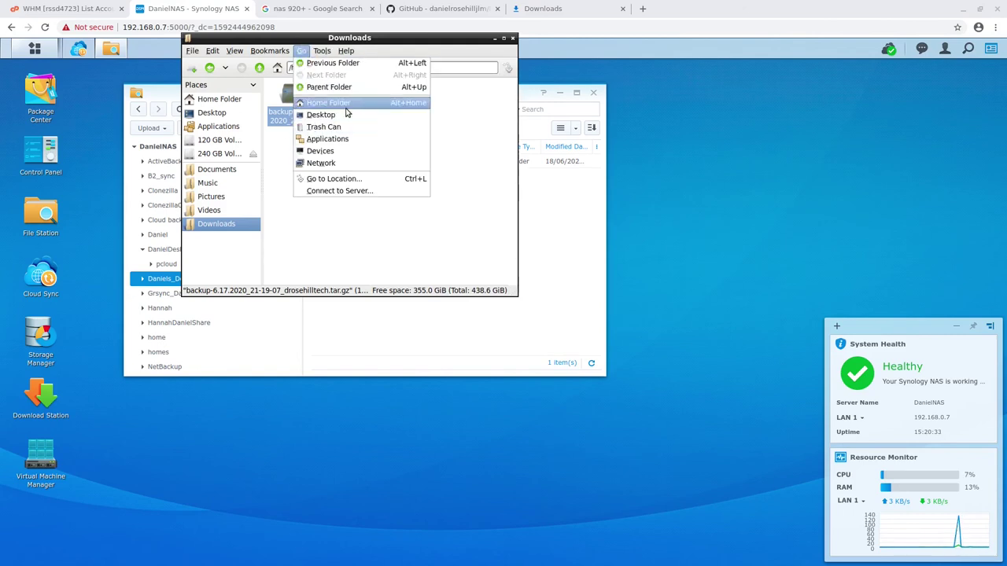
Log in to DanielNAS (File Sharing) from Network and select Daniels_Demo_Share
left_click(331, 163)
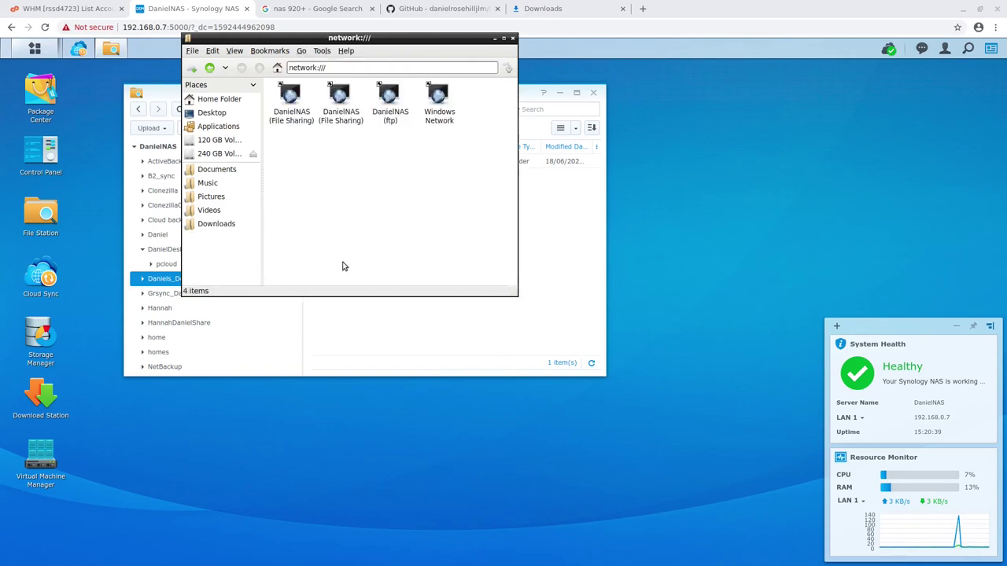
left_click(305, 53)
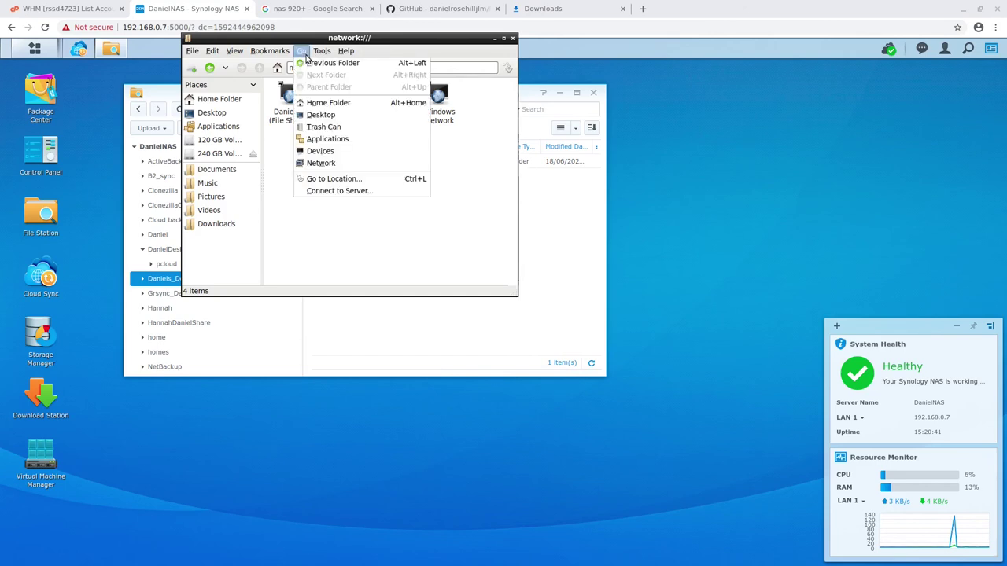
left_click(301, 262)
double_click(290, 126)
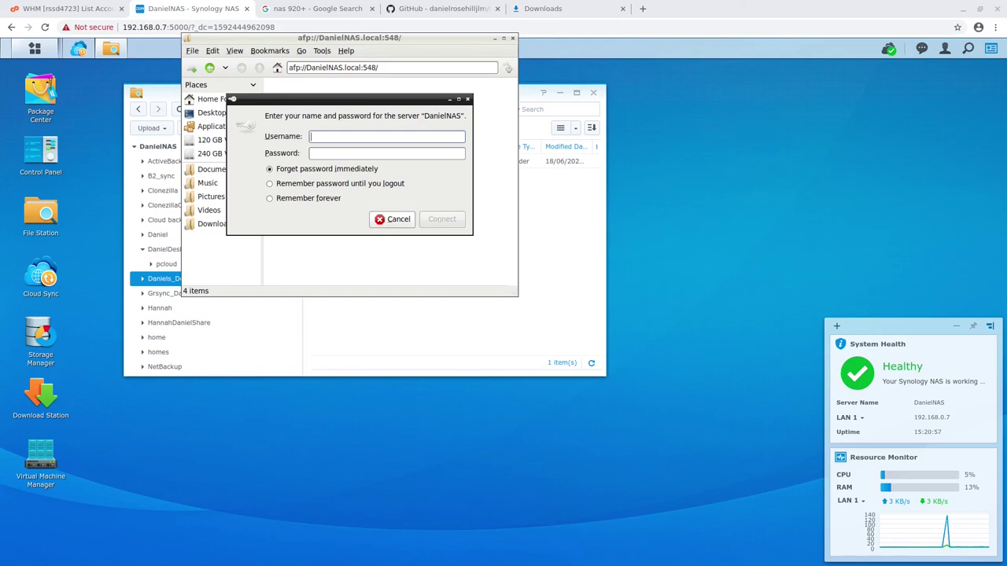
key("Escape")
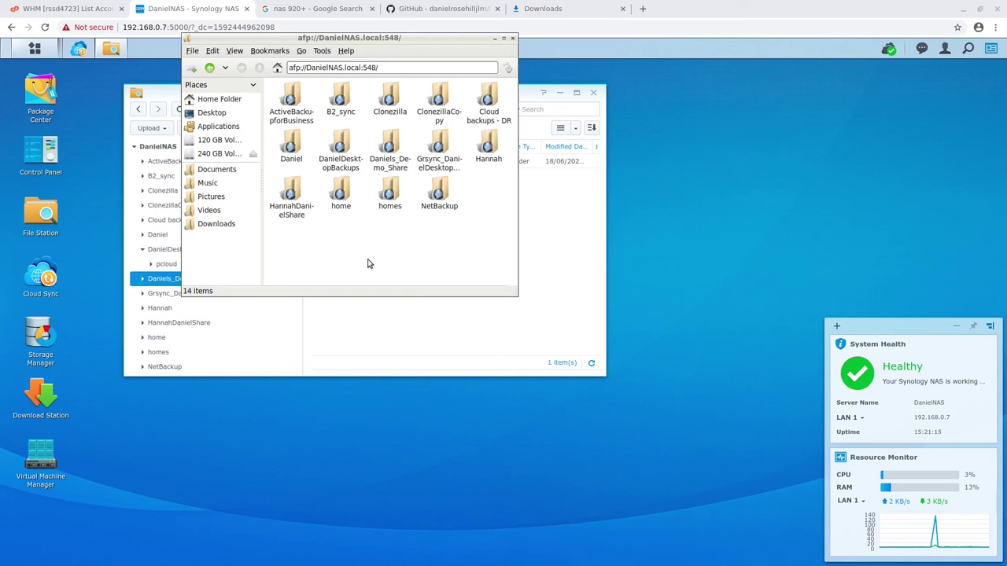
left_click(390, 165)
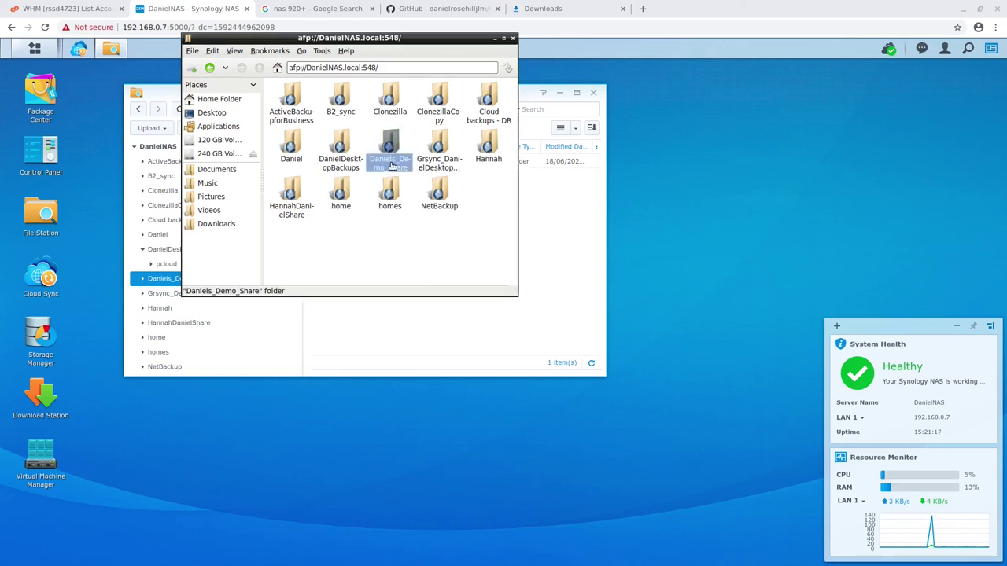
Open Daniels_Demo_Share, enlarge the file manager window and show larger icons
double_click(391, 165)
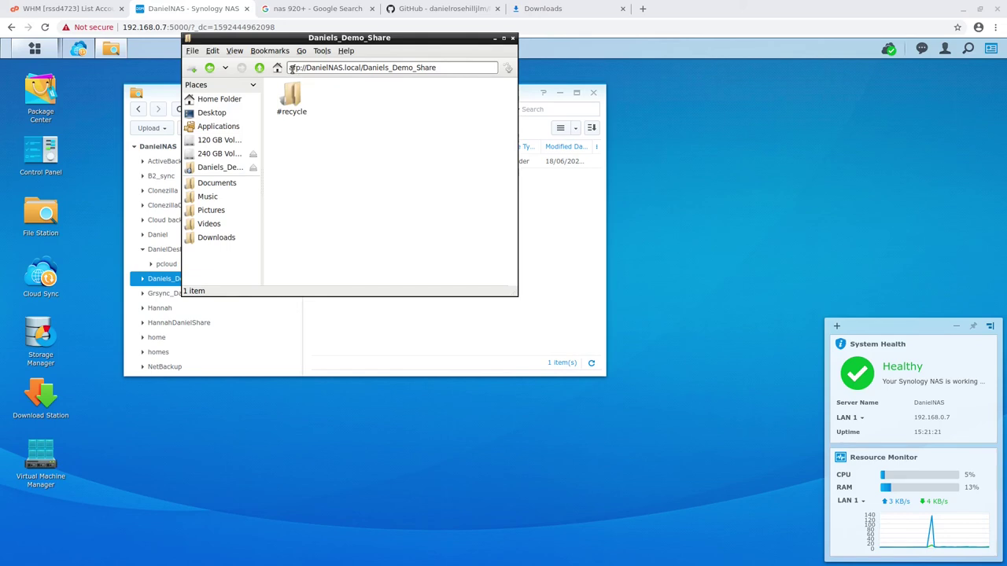
left_click(291, 94)
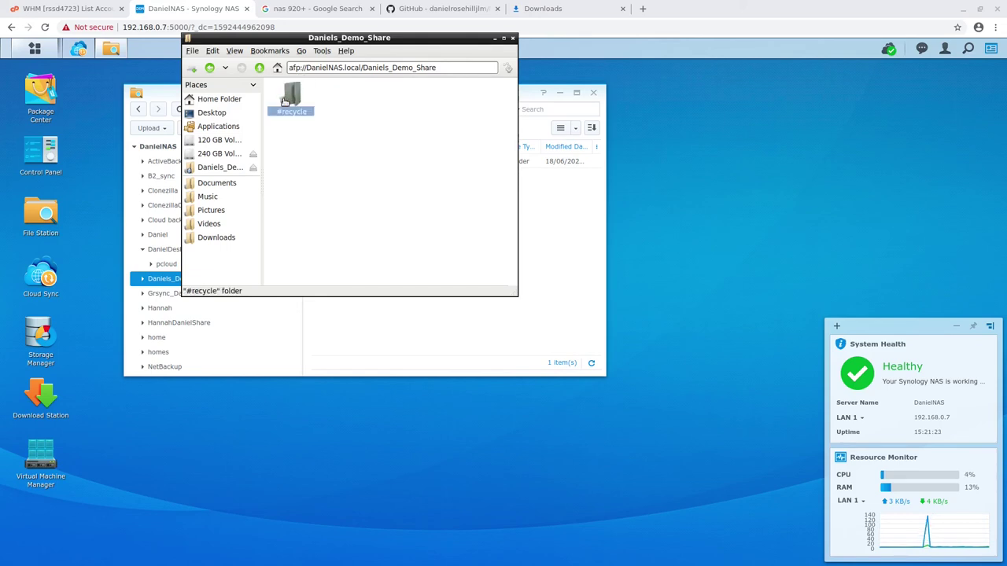
left_click(358, 203)
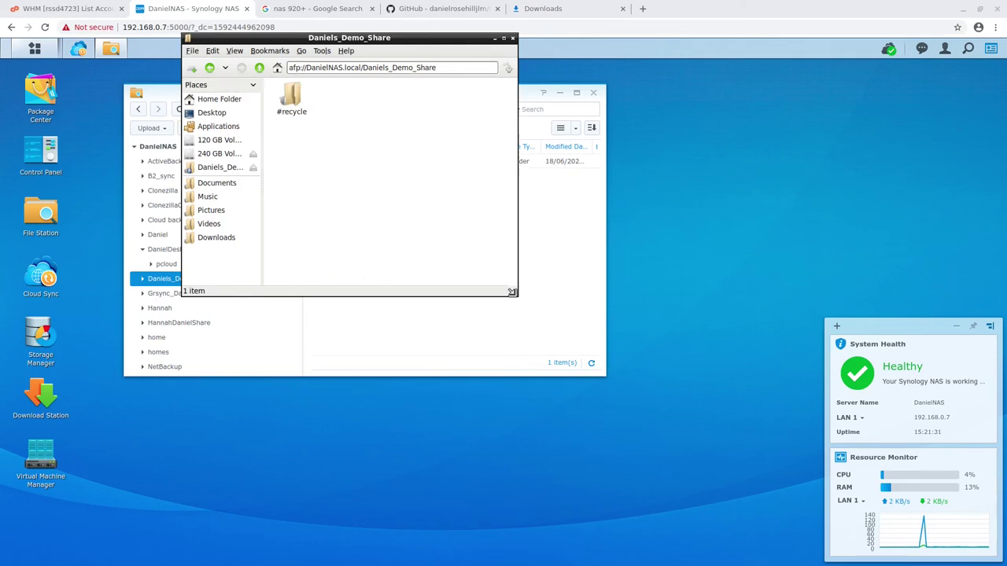
left_click_drag(518, 296, 722, 462)
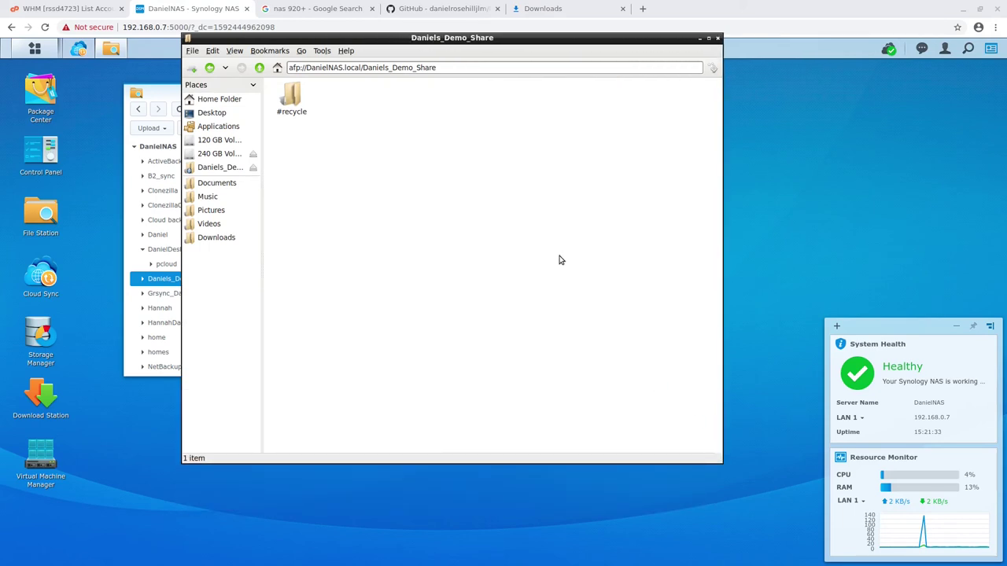
key("ctrl+plus")
Copy the backup tar.gz from Downloads in a new tab, then show Daniels_Demo_Share there
right_click(219, 115)
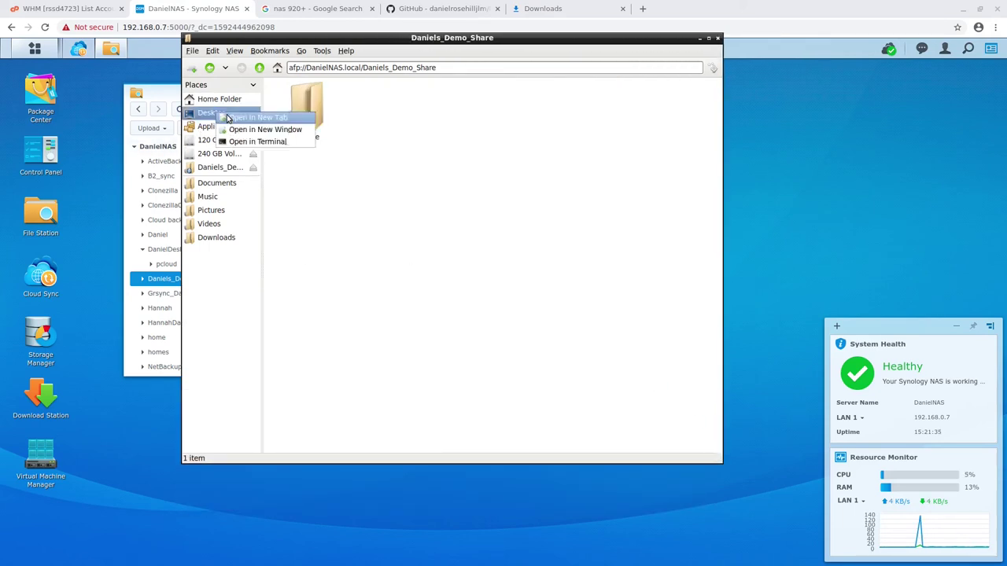
left_click(242, 119)
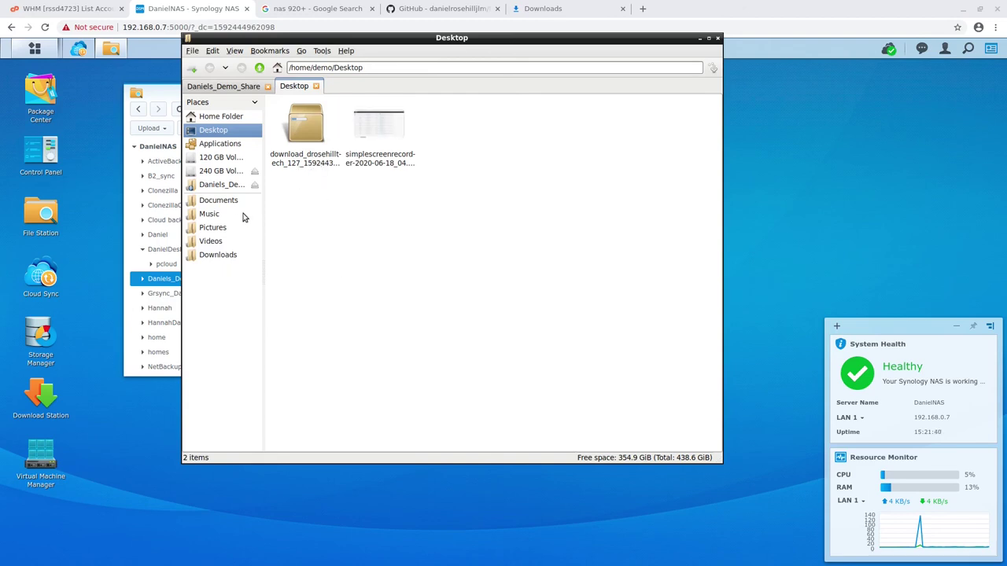
left_click(226, 258)
right_click(289, 147)
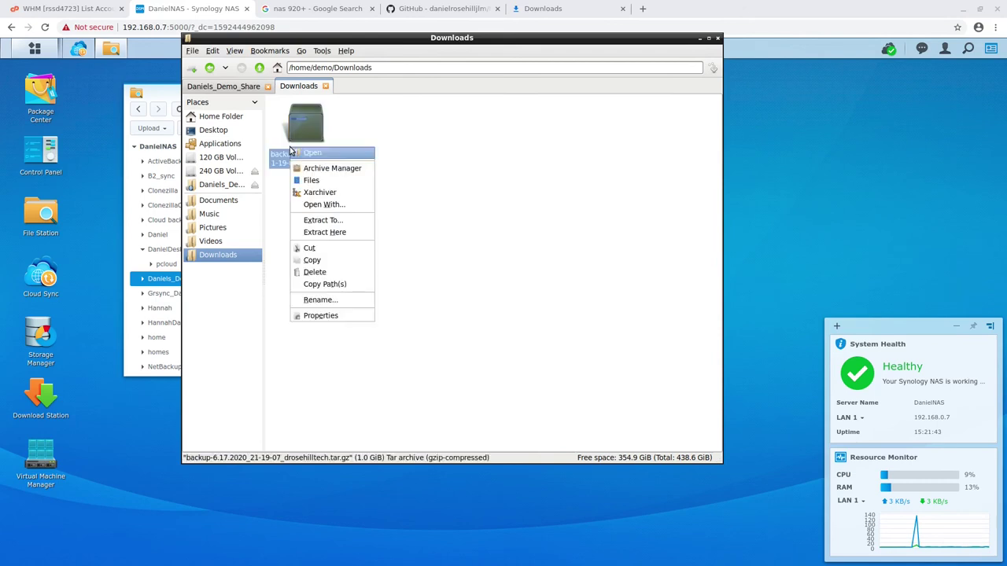
left_click(332, 259)
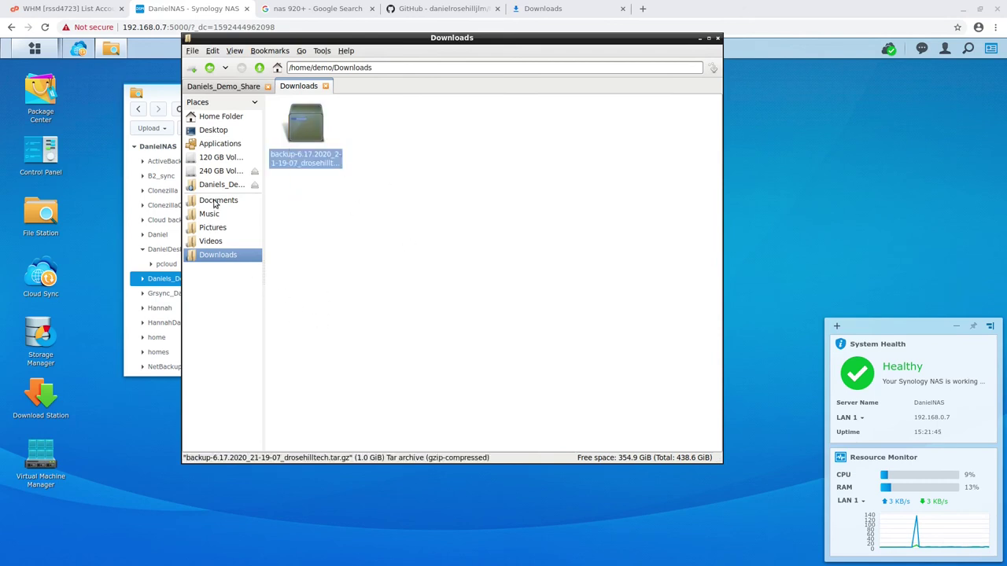
left_click(218, 185)
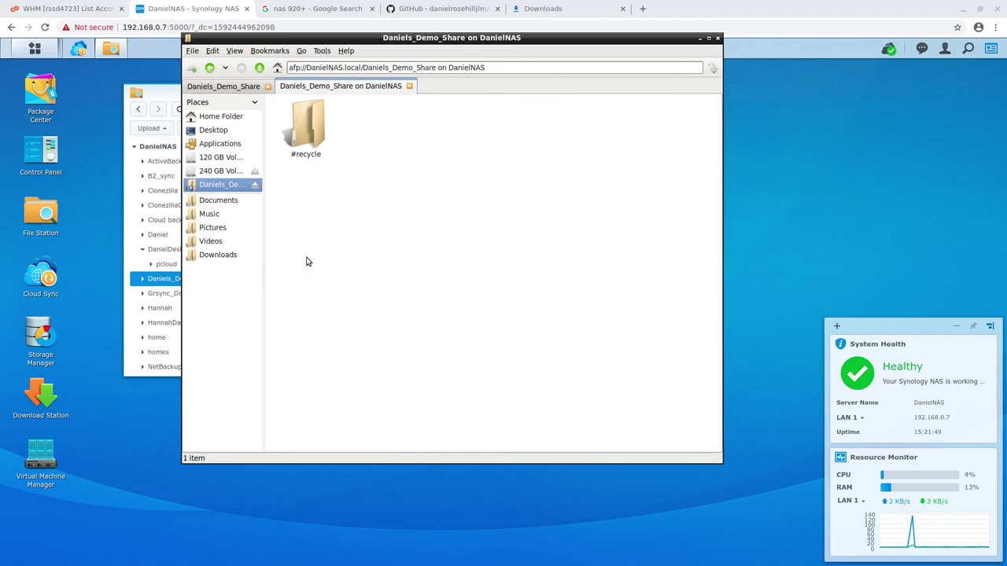
Paste the backup into Daniels_Demo_Share, then refresh the share in File Station
key("ctrl+v")
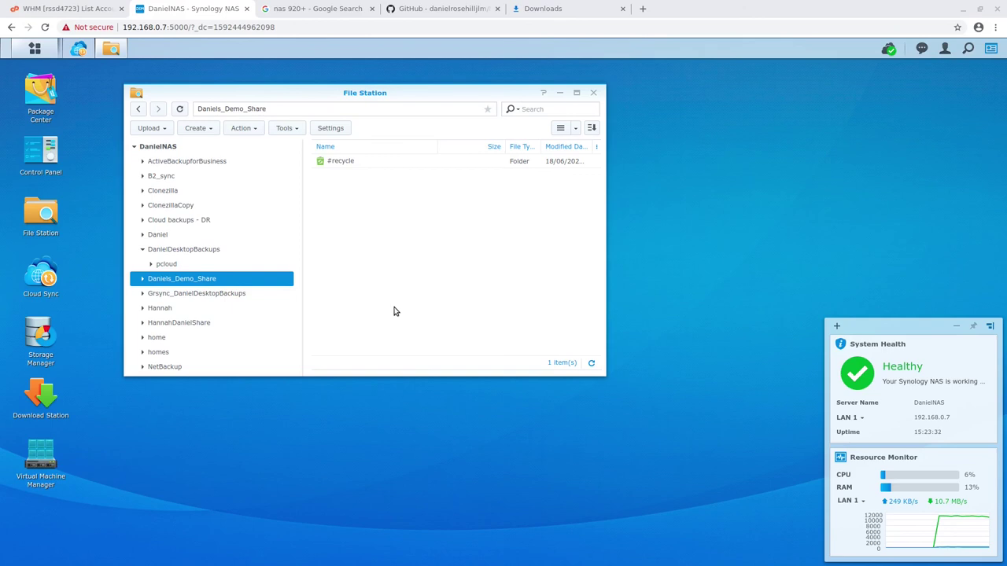
left_click(229, 280)
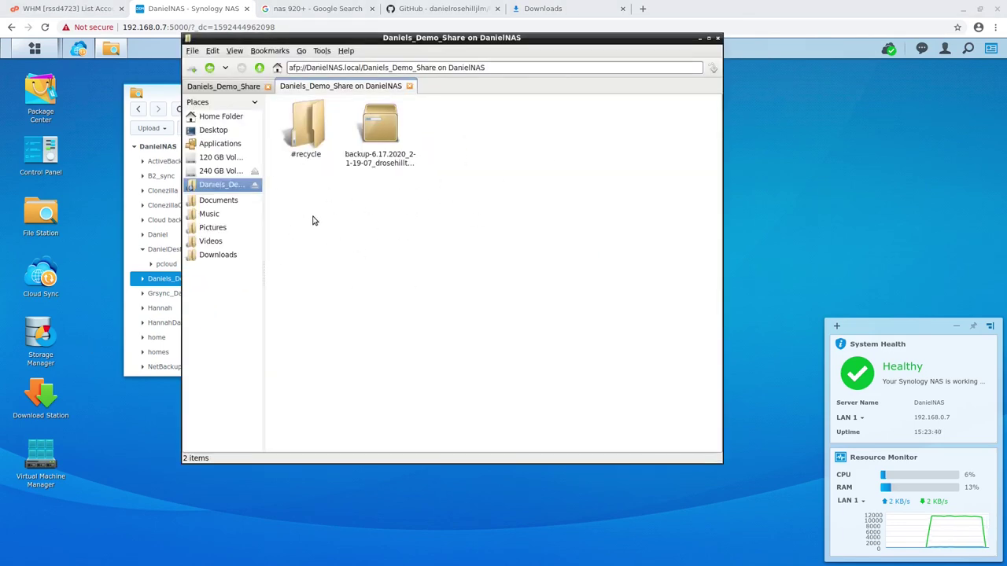
left_click(699, 39)
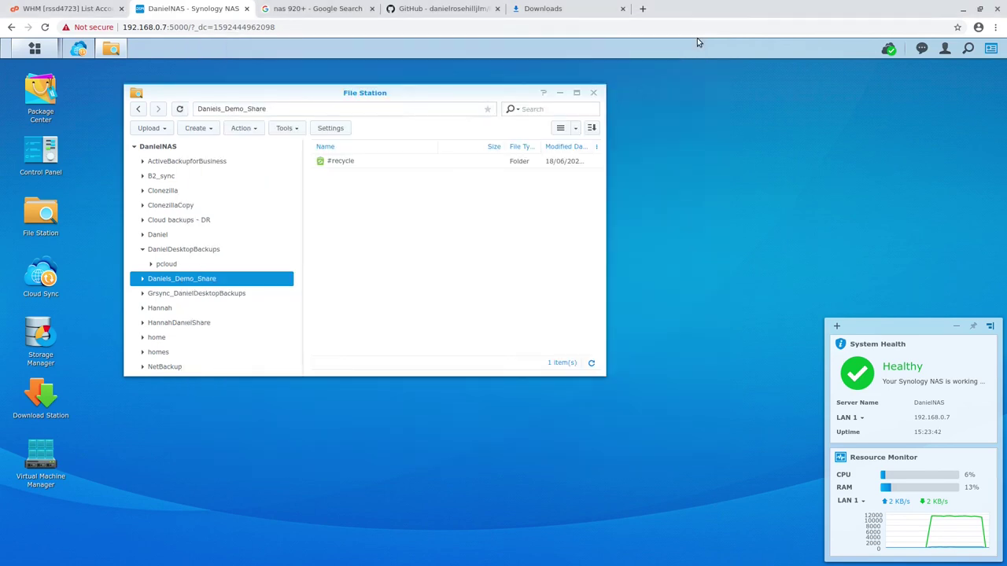
left_click(181, 110)
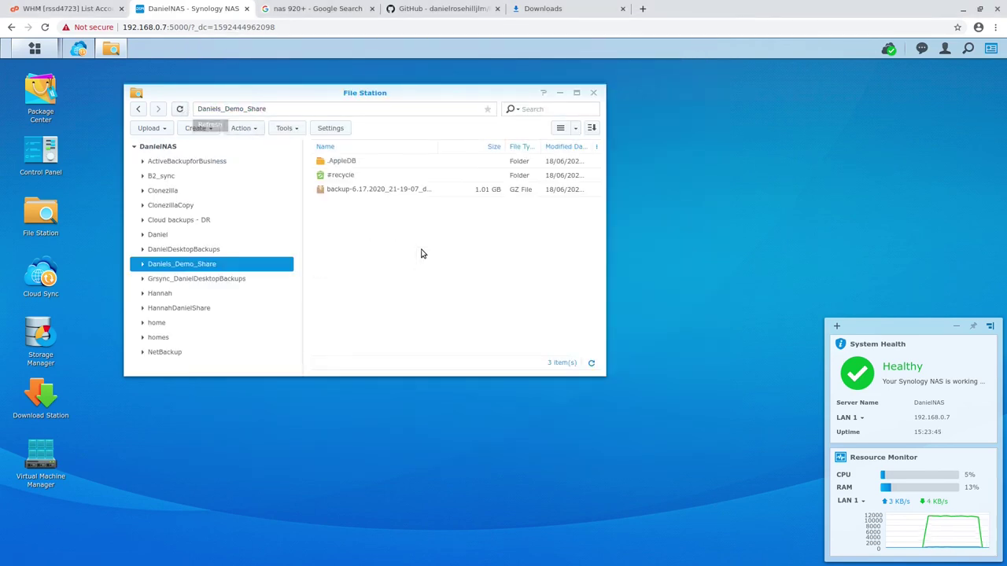
Select the 1.01 GB backup tar.gz in File Station's Daniels_Demo_Share listing
left_click(388, 193)
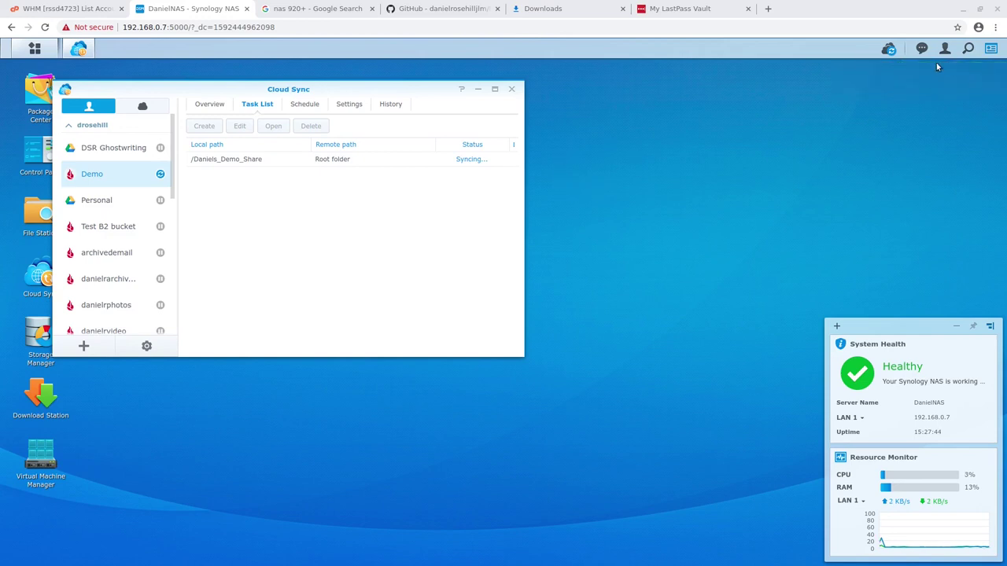
left_click(889, 49)
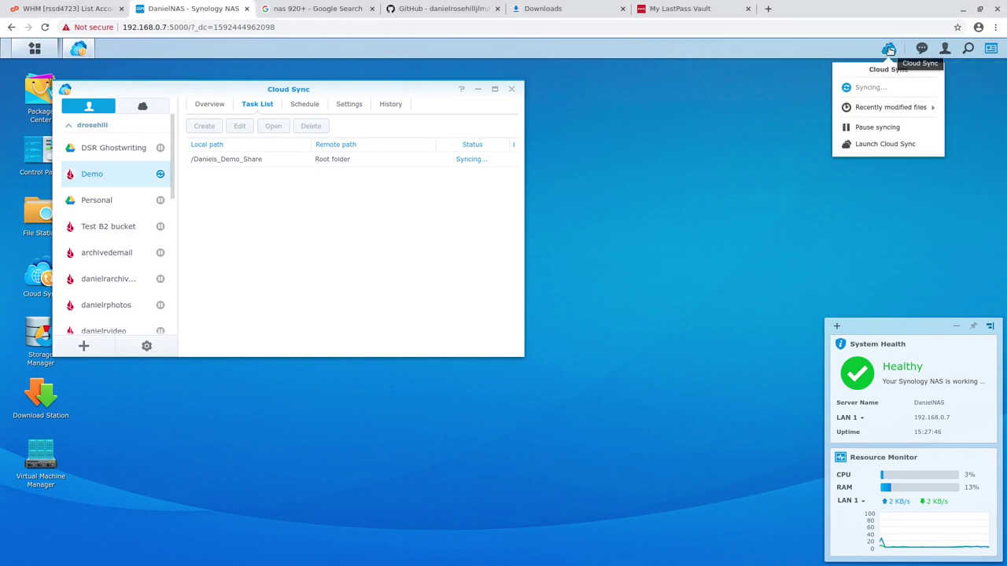
left_click(286, 295)
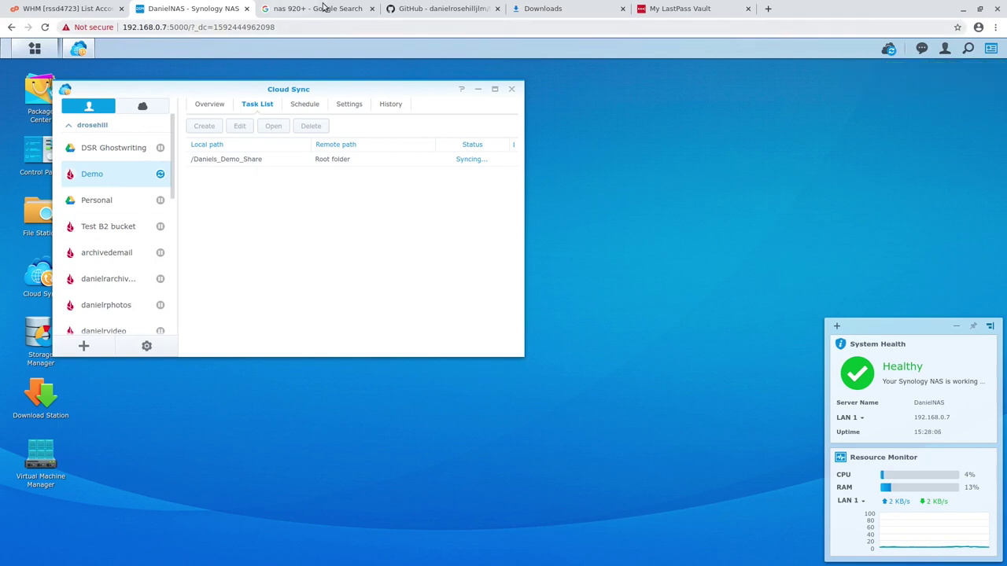
left_click(444, 8)
scroll(523, 271, "up", 5)
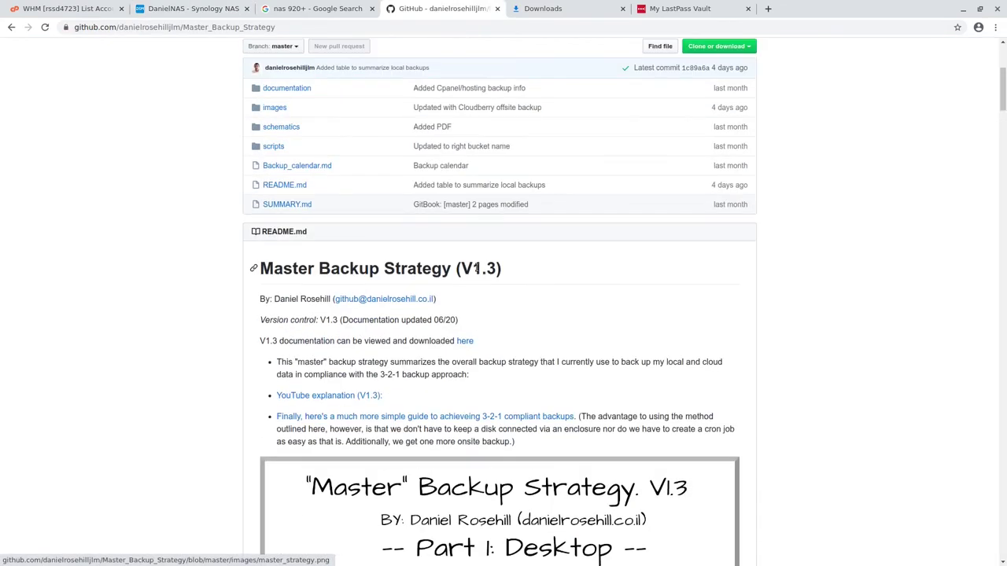
scroll(434, 254, "up", 3)
scroll(434, 257, "down", 3)
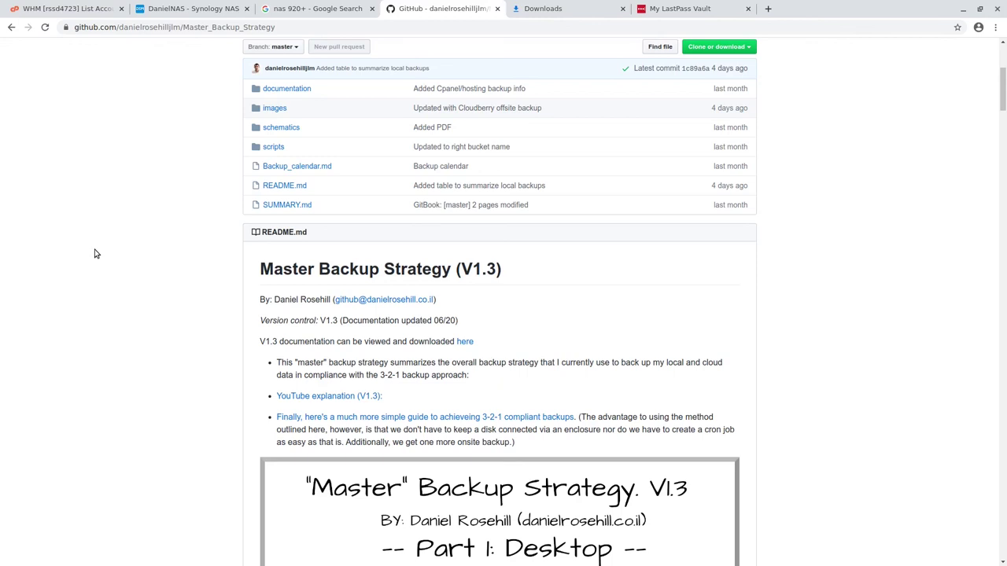
scroll(116, 322, "down", 1)
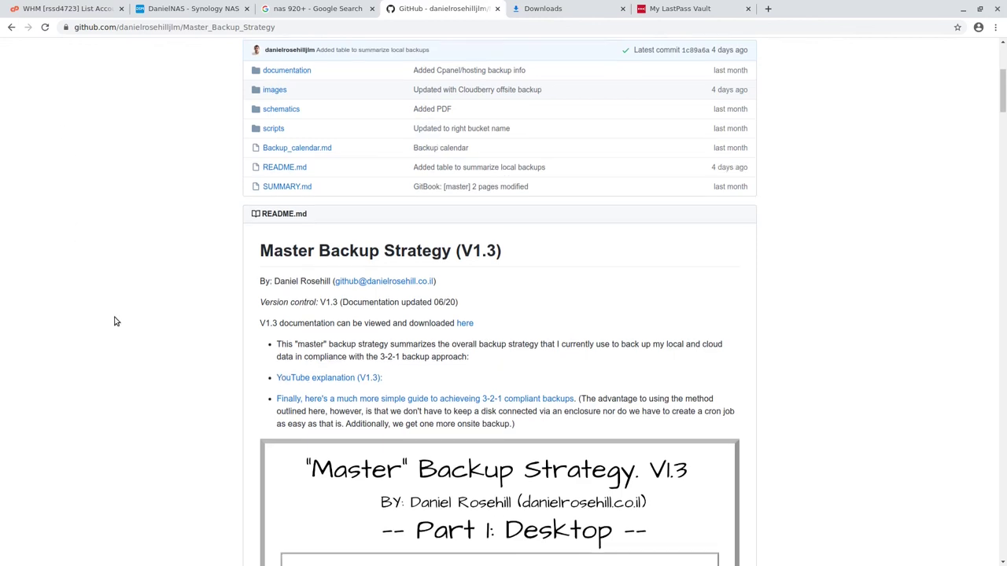
scroll(116, 321, "down", 5)
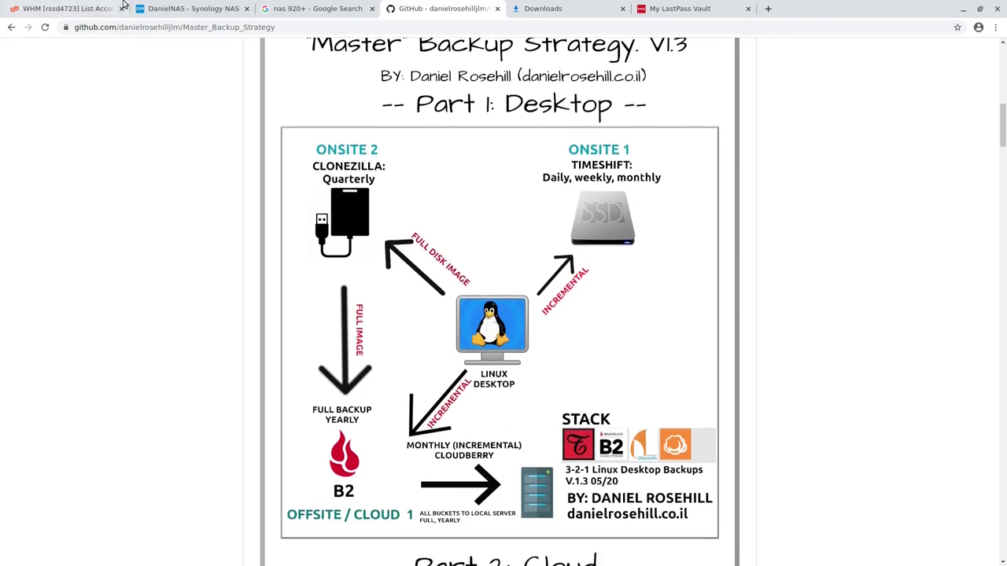
left_click(41, 6)
left_click(191, 5)
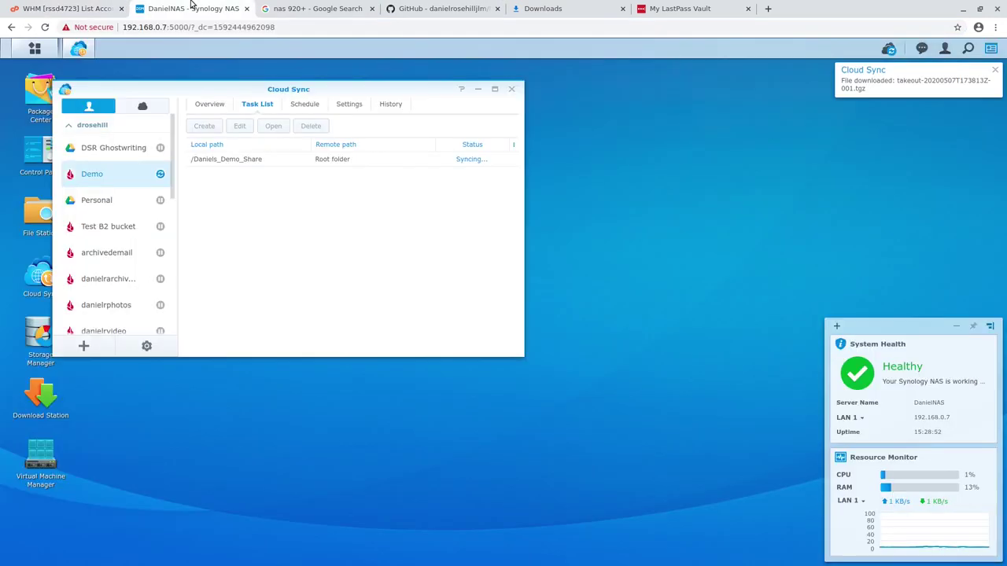